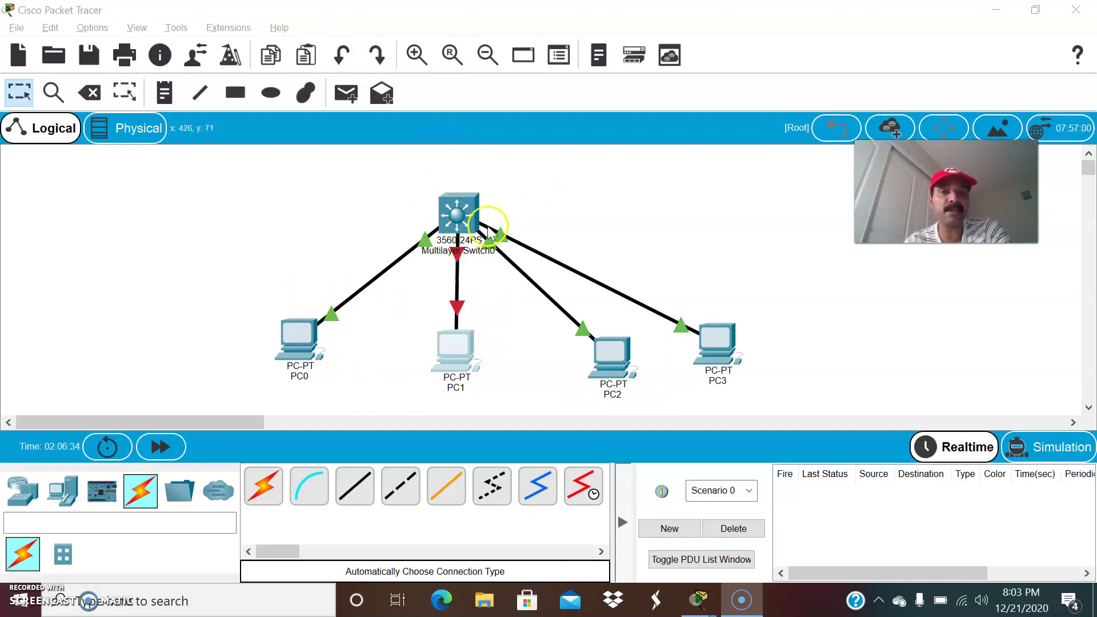
- Select Multilayer Switch0 in the Logical workspace
click(457, 223)
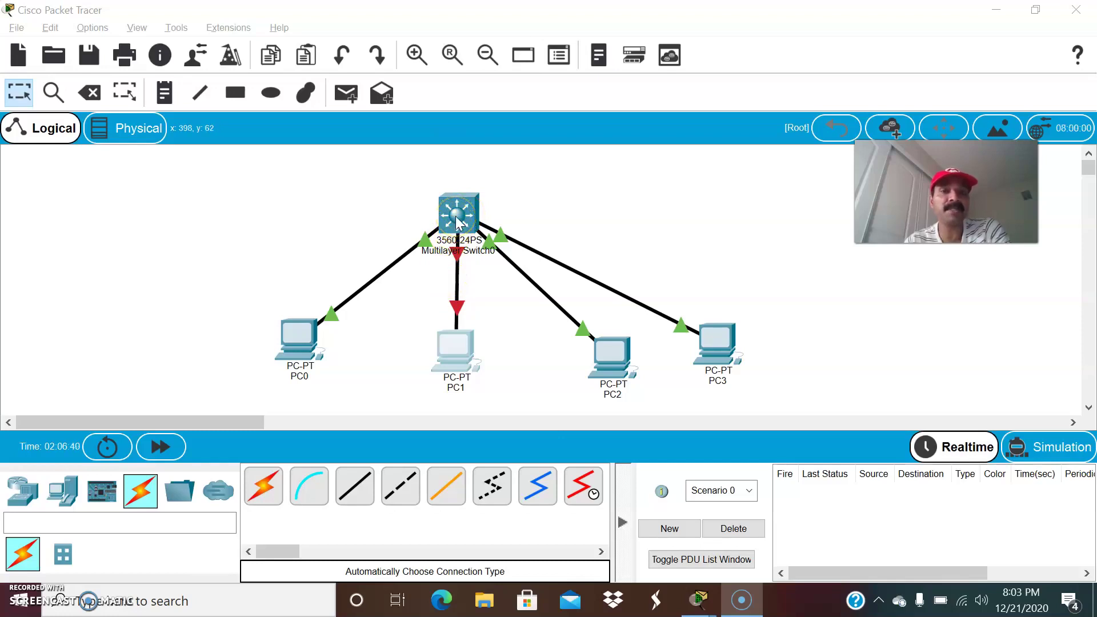
- Open Multilayer Switch0's CLI full-screen and enter privileged mode with enable
double_click(329, 223)
drag(790, 7, 553, 16)
click(693, 223)
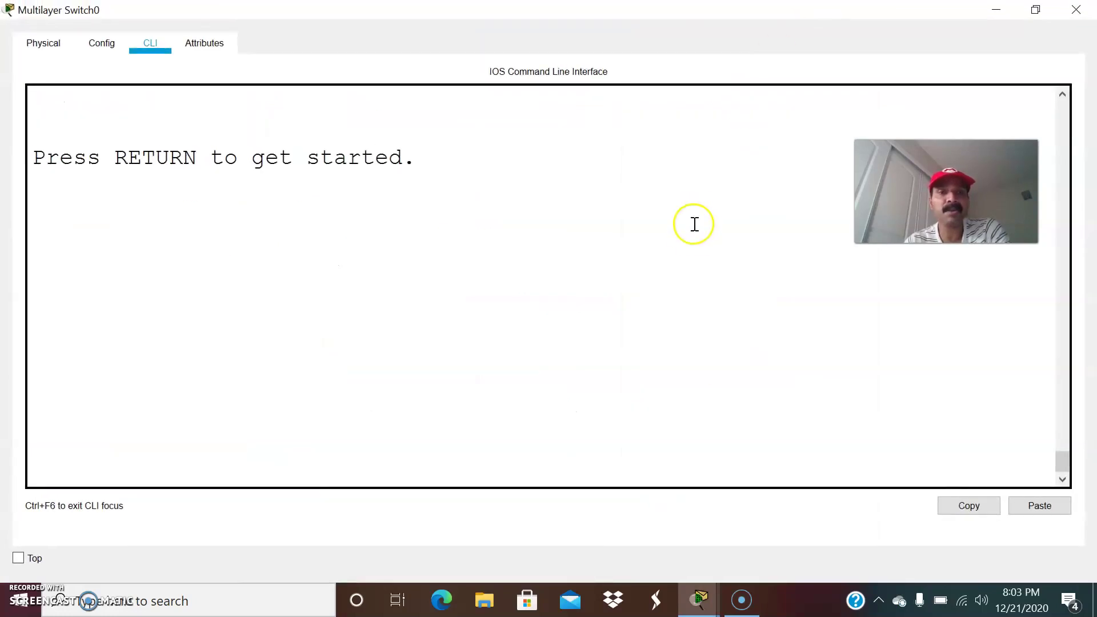
key(Return)
key(Return)
key(Return)
key(Return)
text(en)
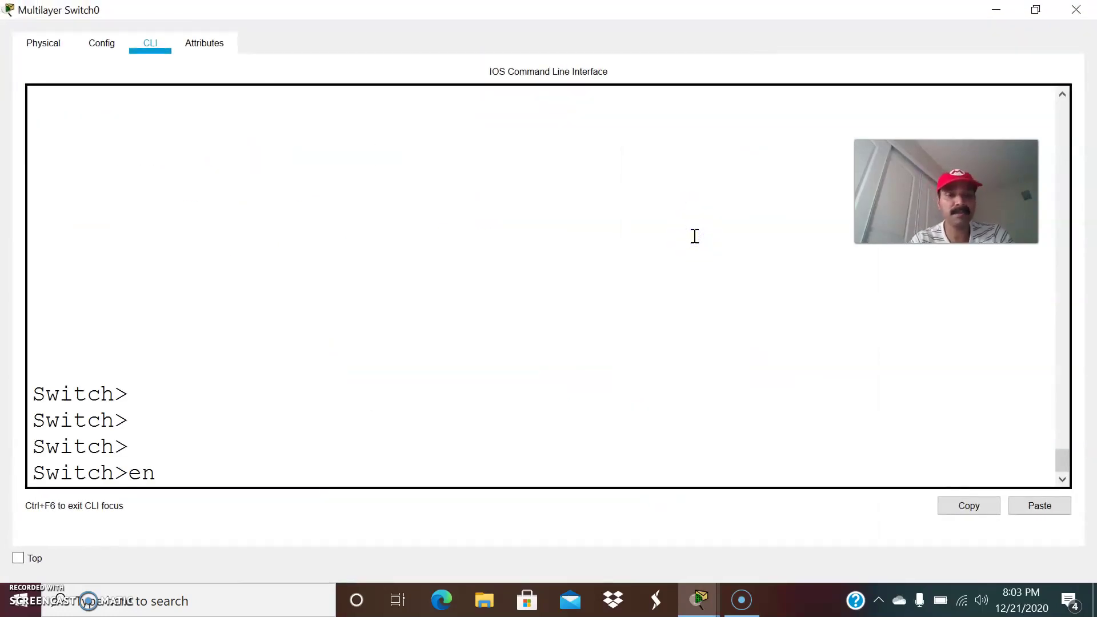
key(Return)
key(Return)
key(Return)
key(Return)
key(BackSpace)
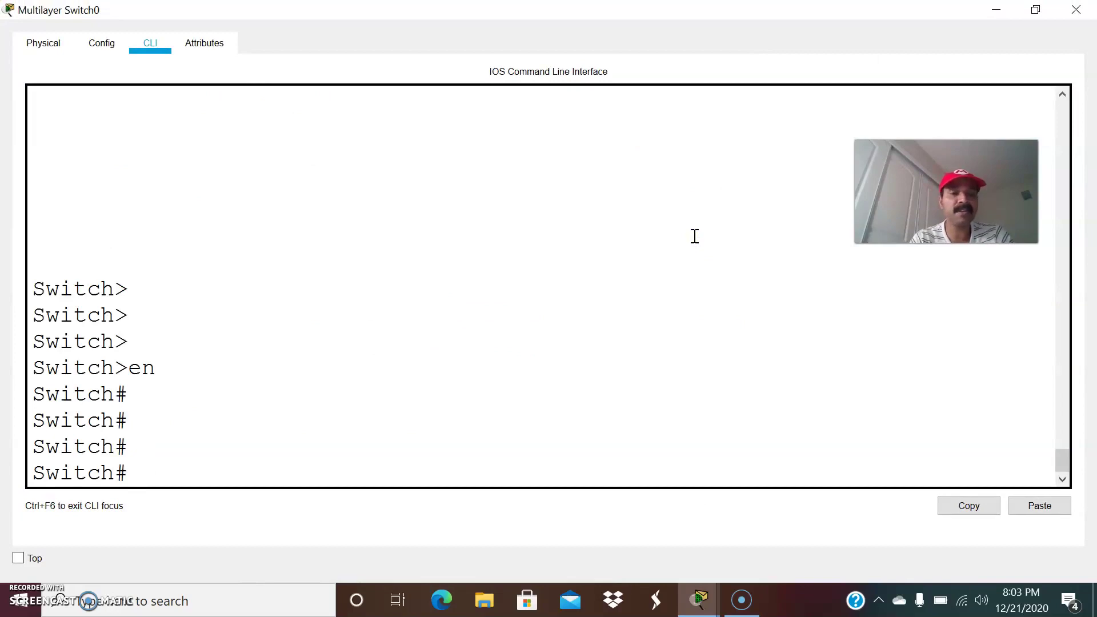
key(alt+Tab)
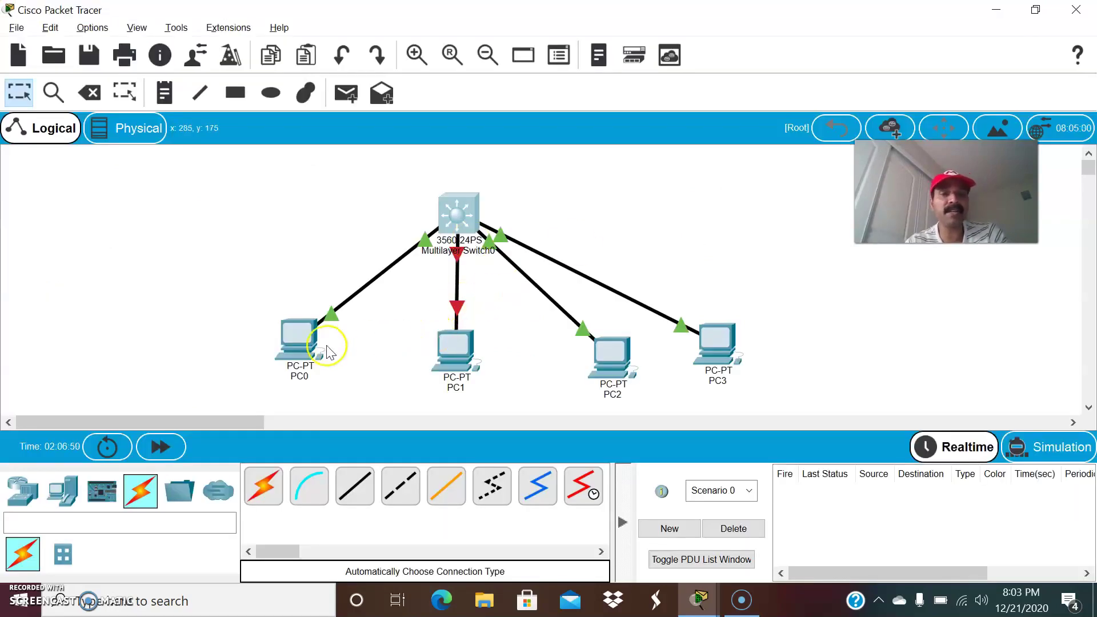
key(alt+Tab)
- Run show ip dhcp pool, confirming pool1 has 3 of 254 addresses leased
text(sh)
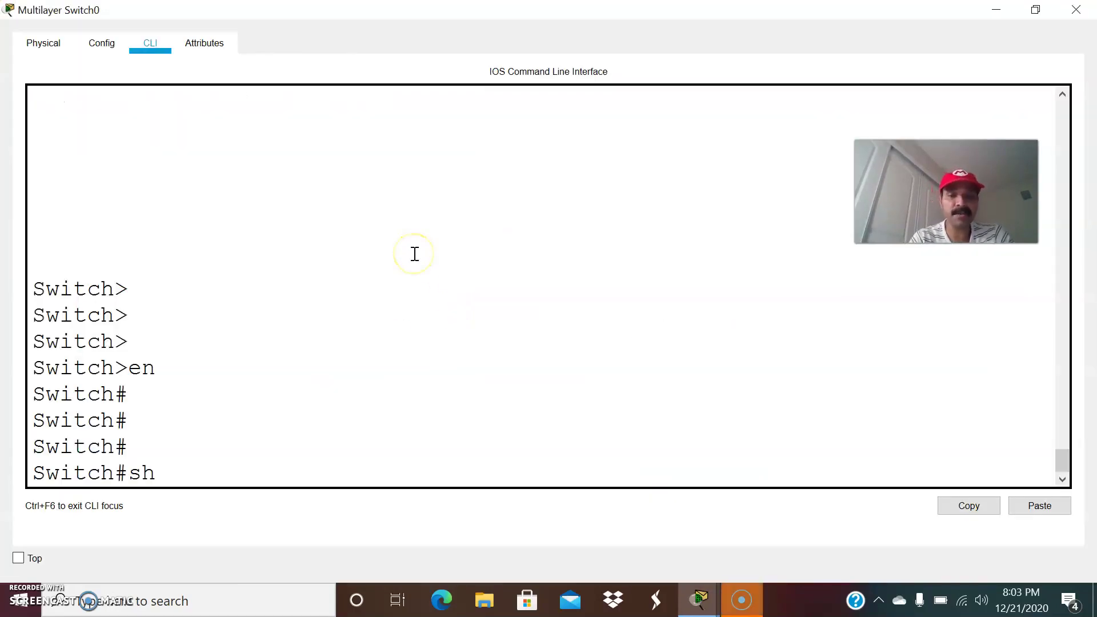
text(ow)
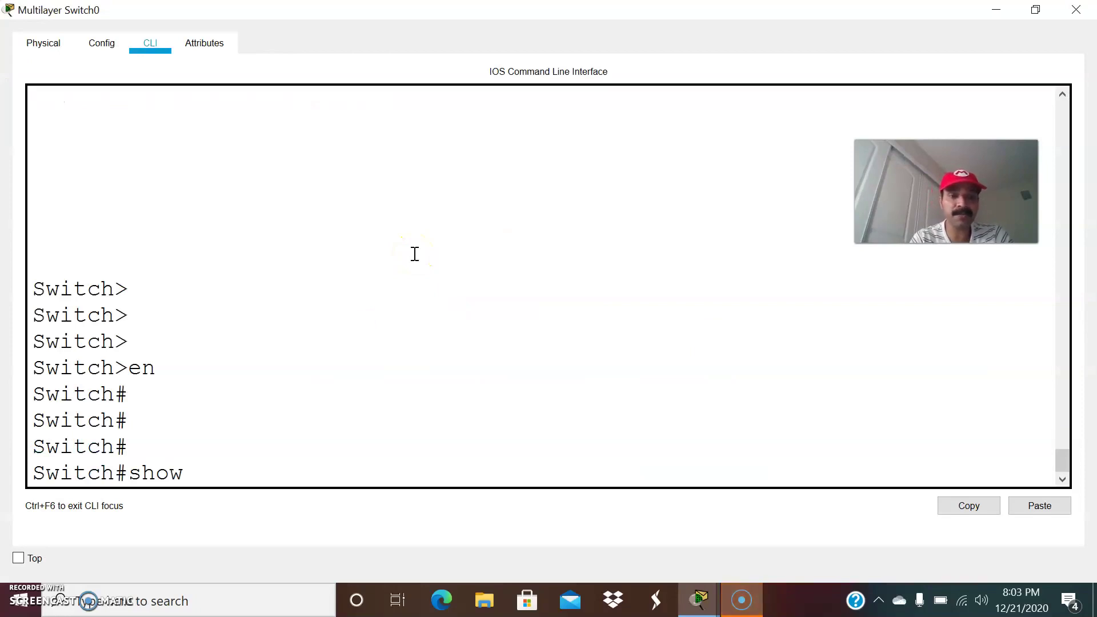
text( ip dhcp po)
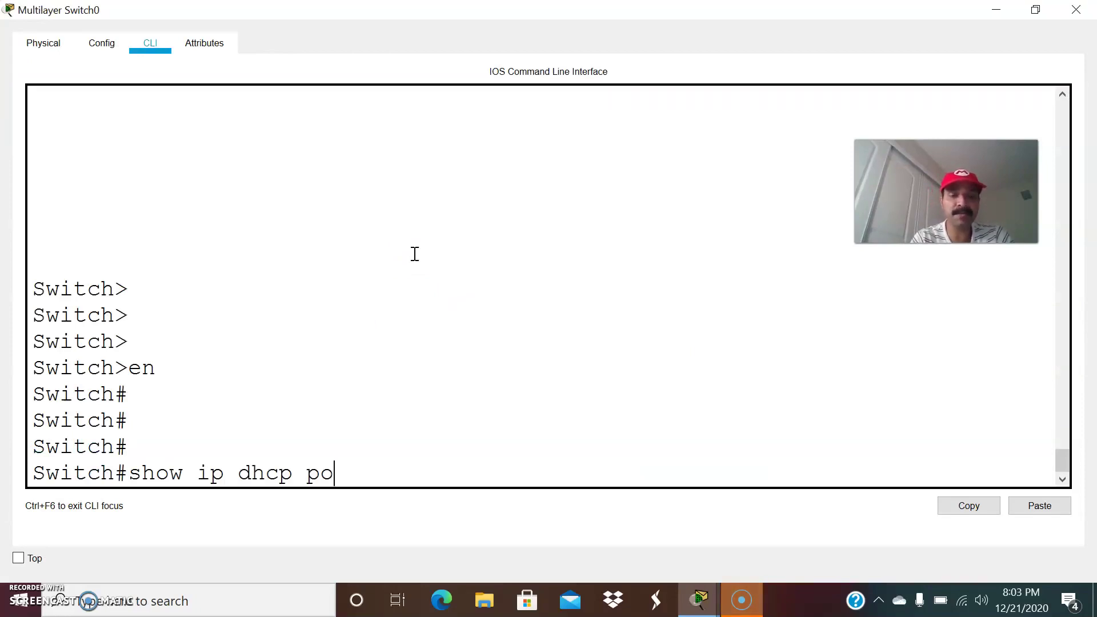
key(Return)
key(Return)
key(Return)
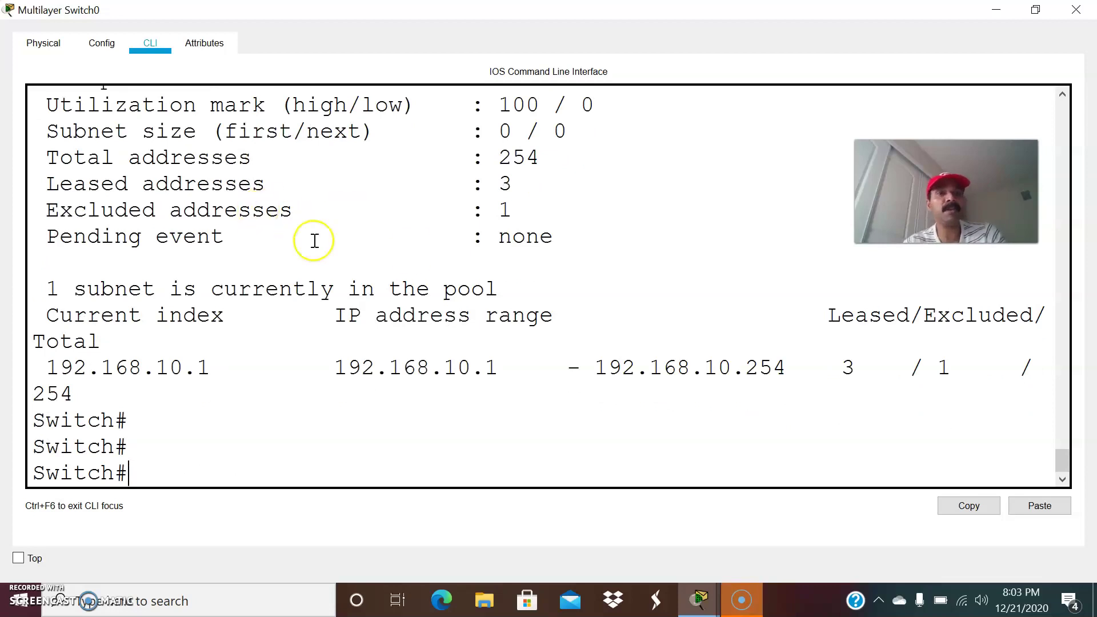
scroll(348, 240, up, 2)
scroll(343, 257, down, 1)
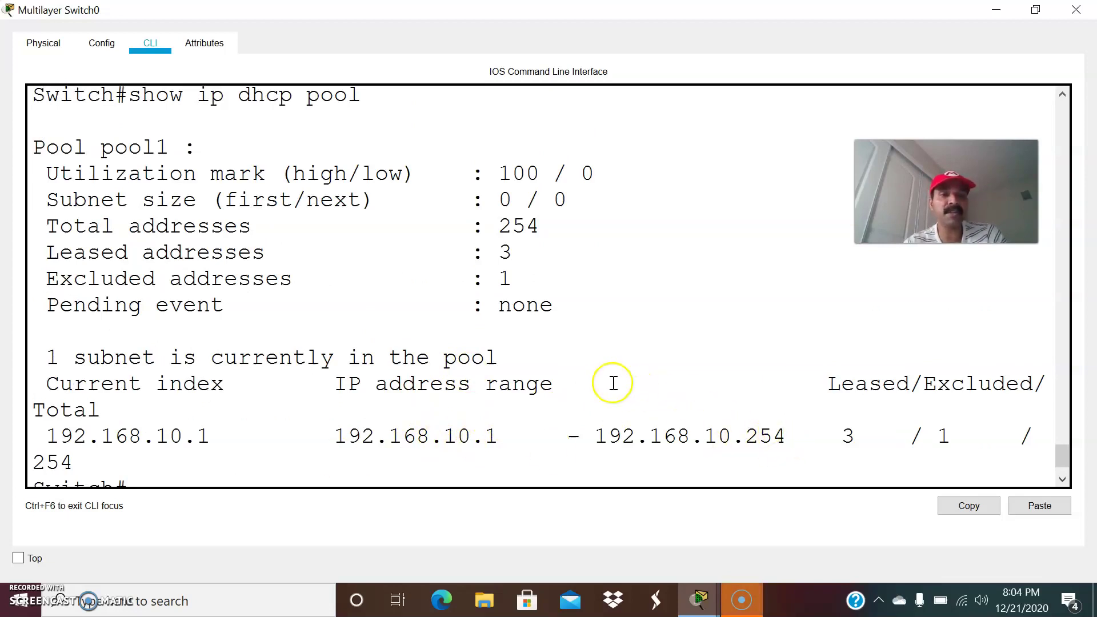
key(Return)
key(Return)
key(alt+Tab)
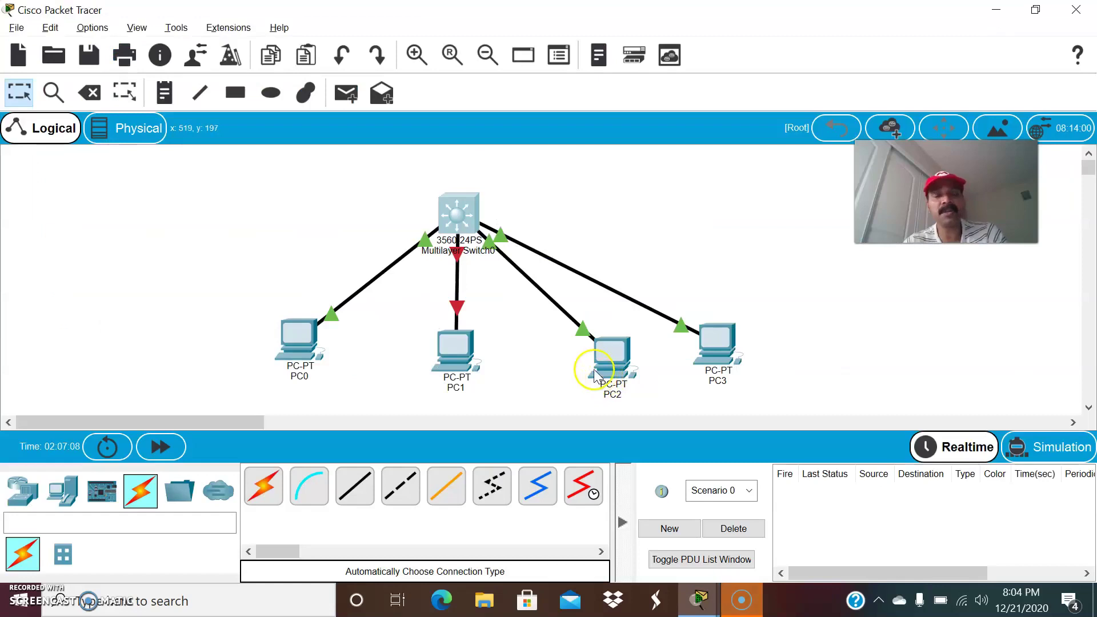
key(alt+Tab)
key(alt+Tab)
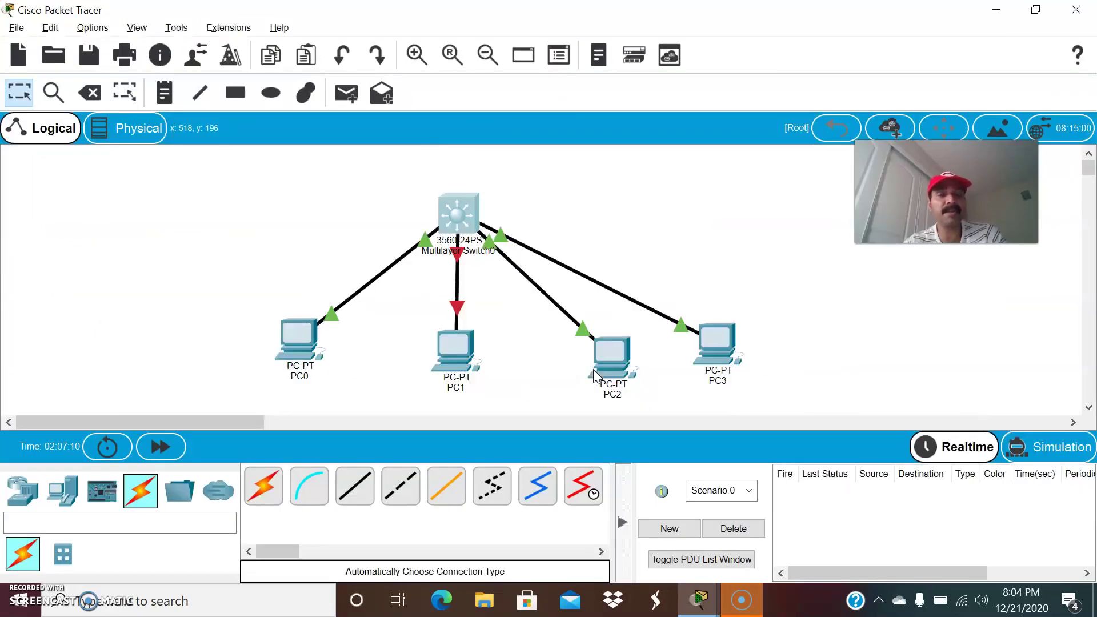
click(313, 349)
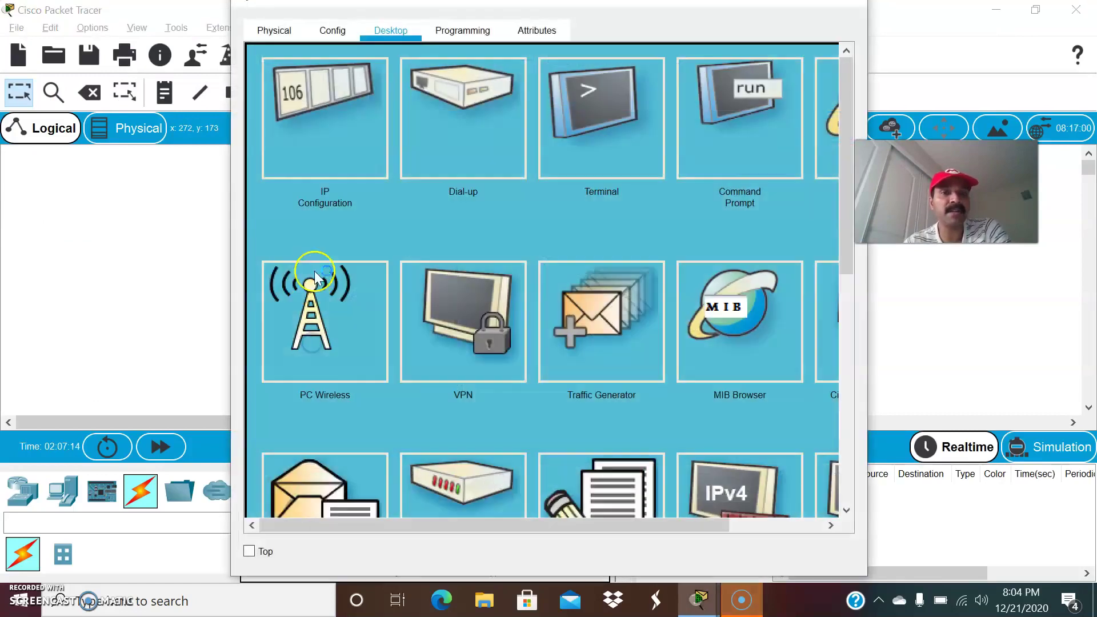
click(332, 139)
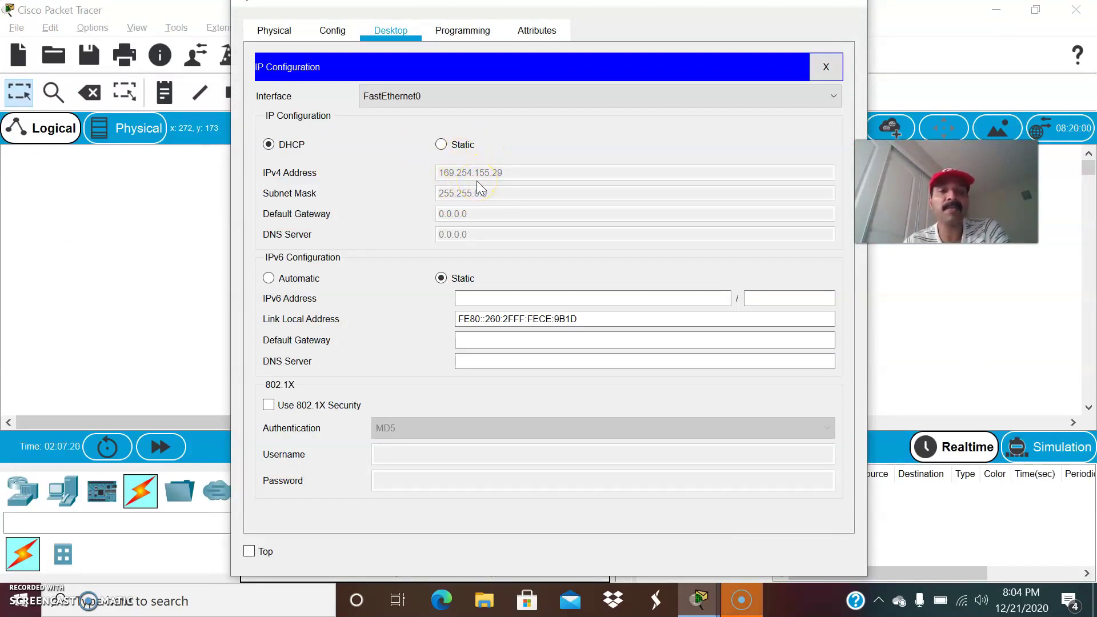
click(443, 175)
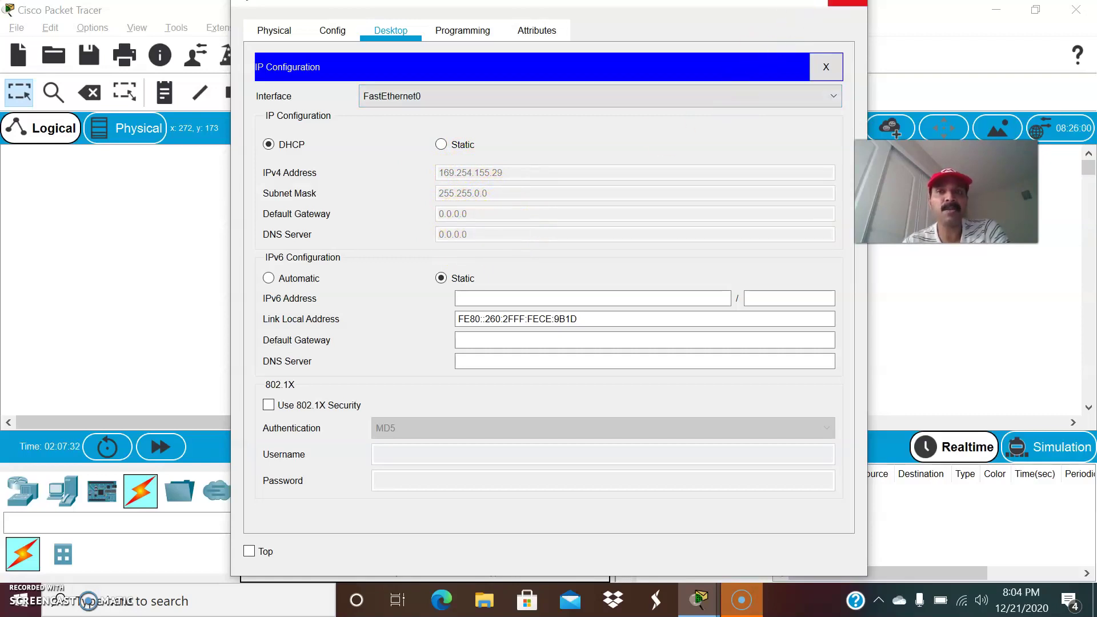
click(847, 3)
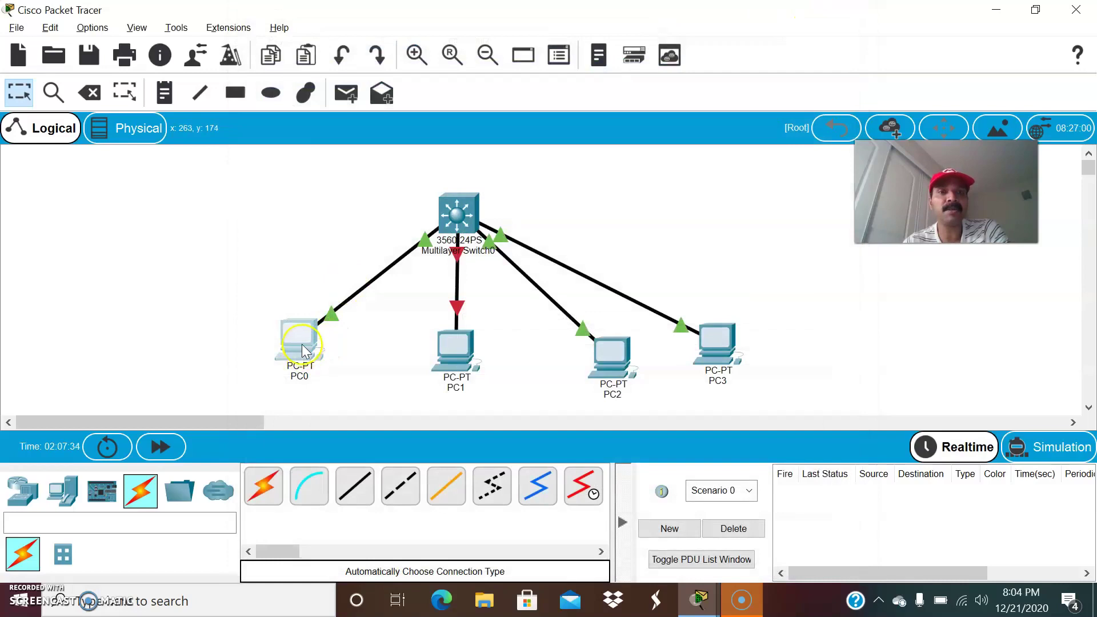
click(455, 212)
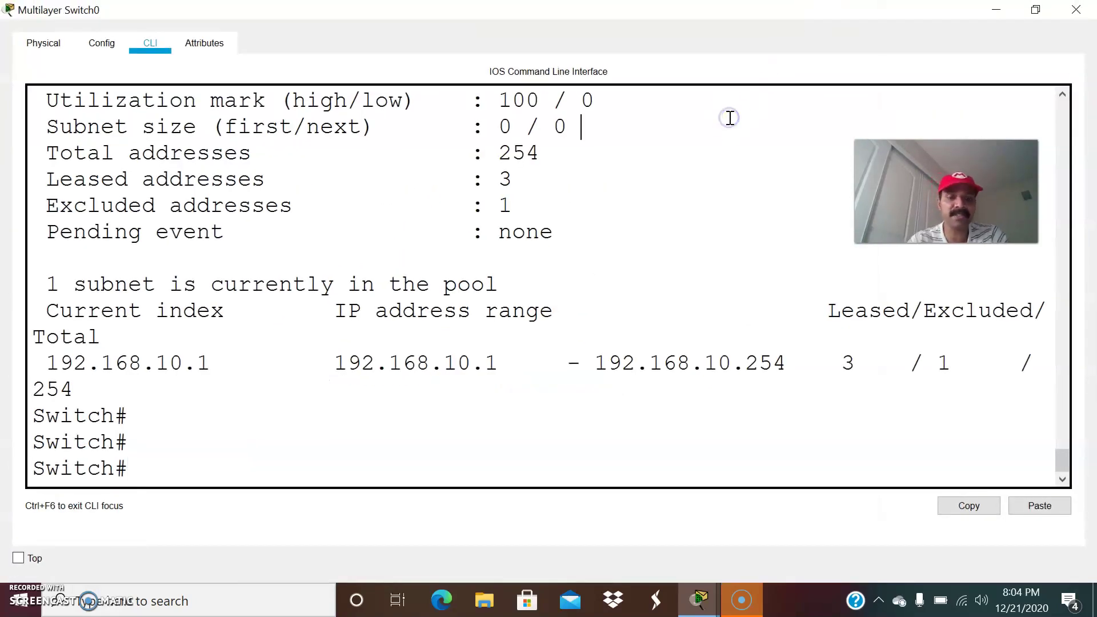
text(show int st)
key(Tab)
key(Return)
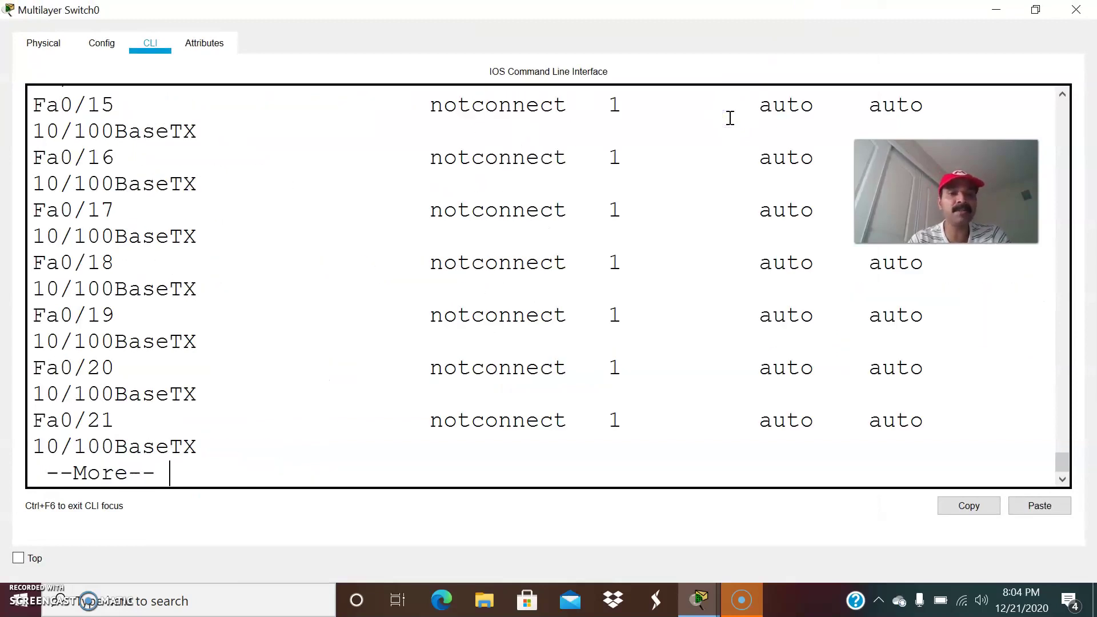
click(720, 105)
key(space)
scroll(722, 171, up, 15)
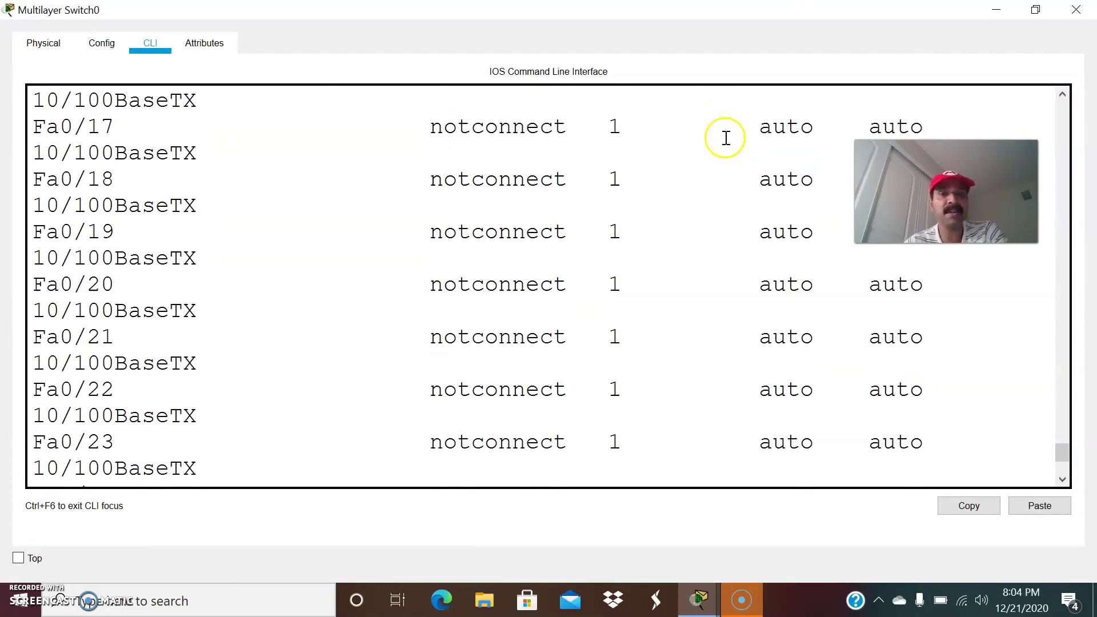
scroll(722, 196, up, 2)
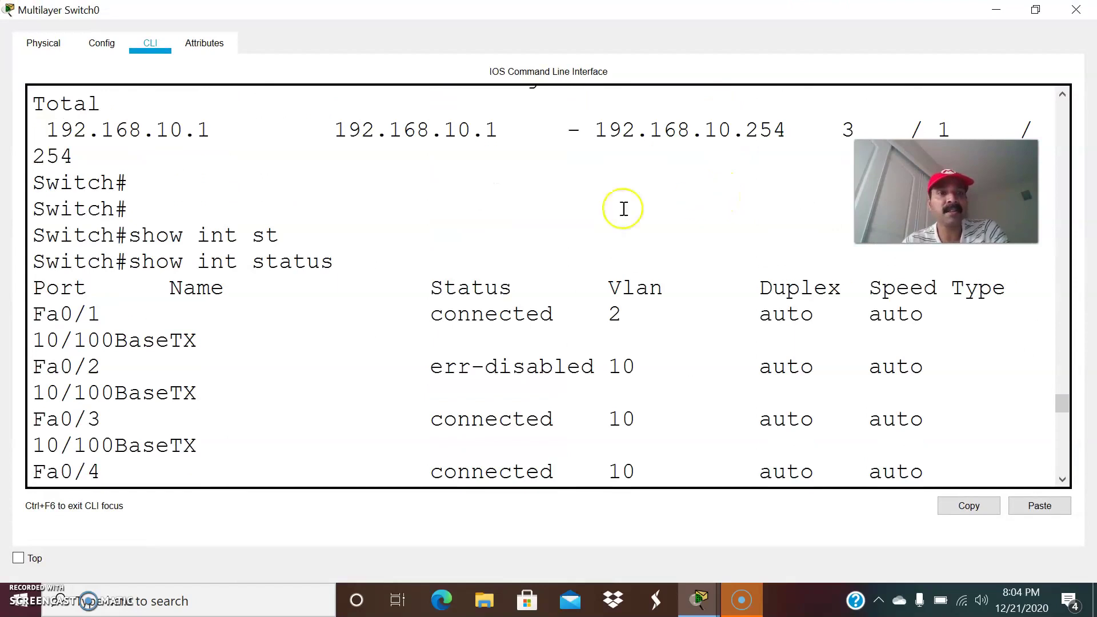
drag(139, 321, 30, 327)
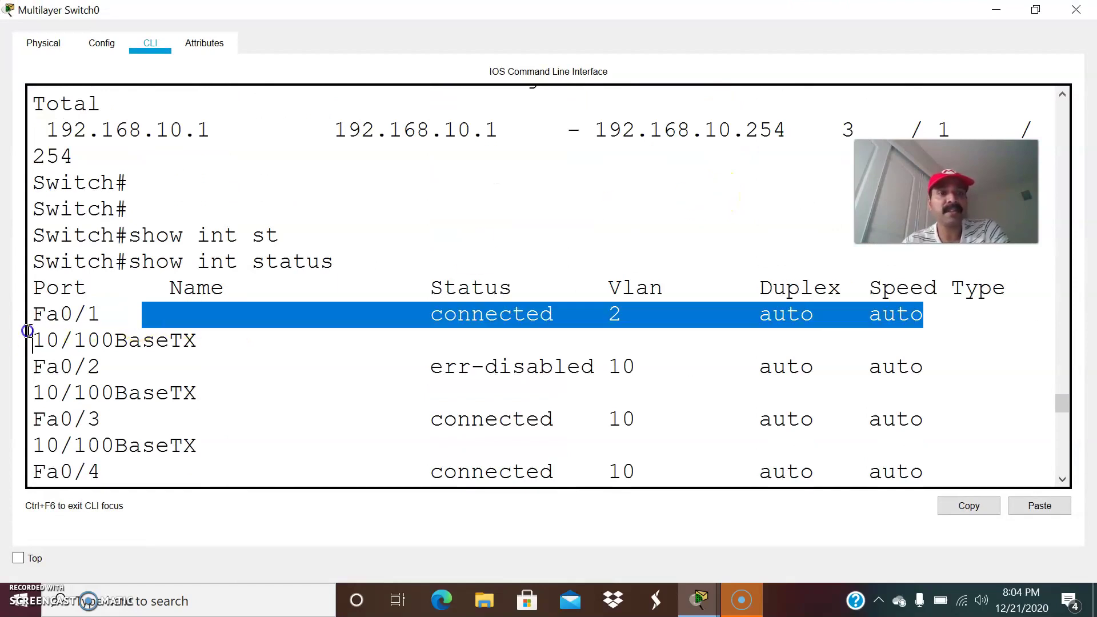
click(469, 314)
drag(640, 316, 615, 317)
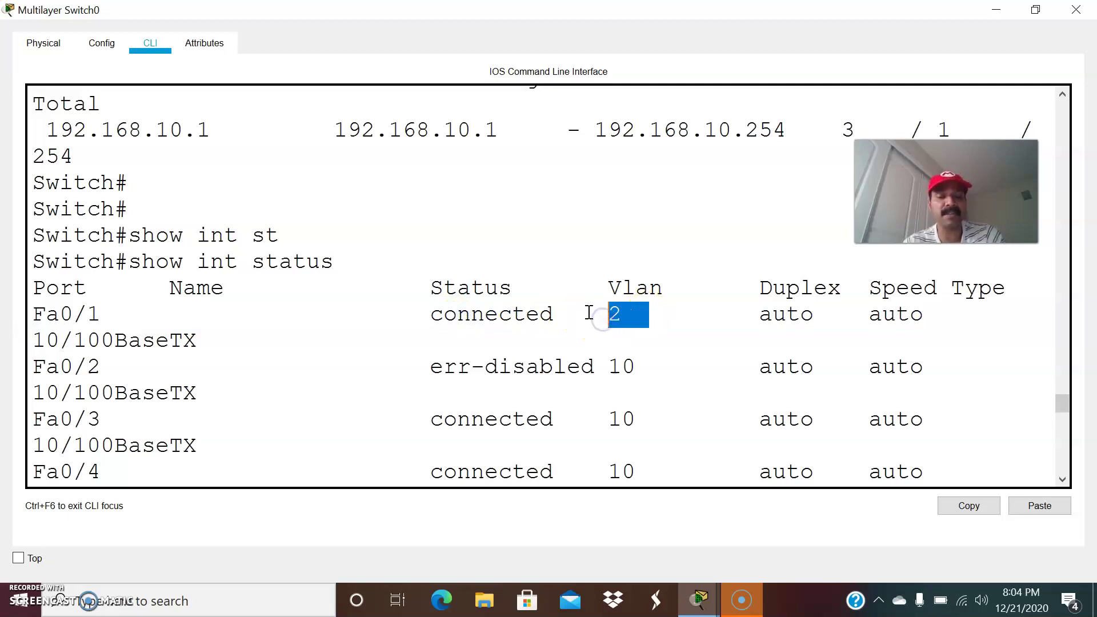
key(alt+Tab)
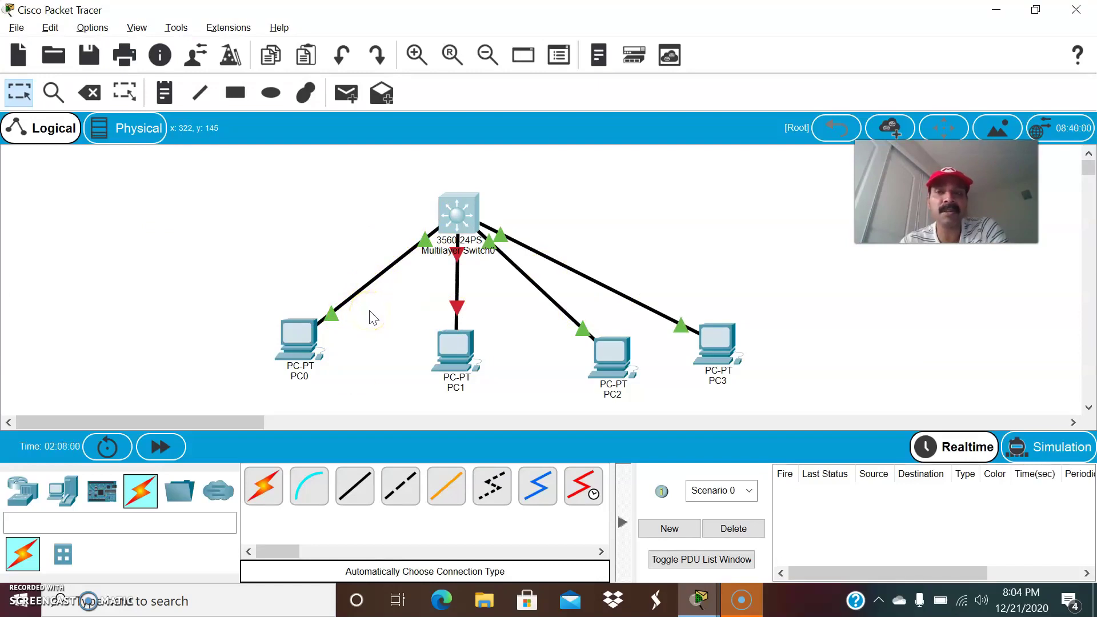
- Enter interface FastEthernet0/1 configuration and remove it from access VLAN 2
key(alt+Tab)
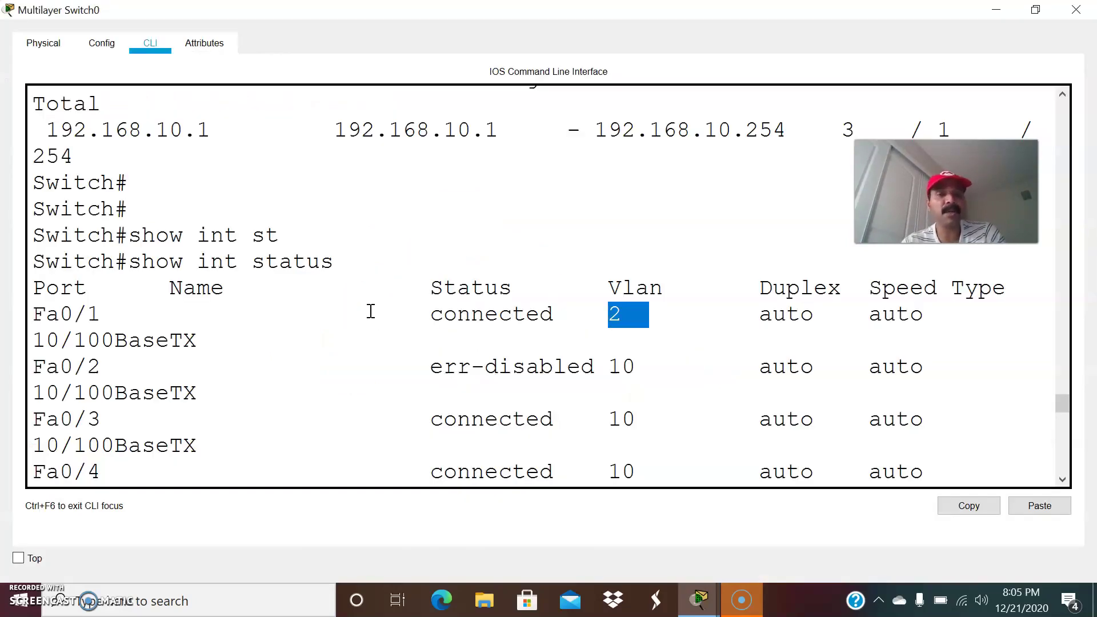
key(Return)
text(conf t)
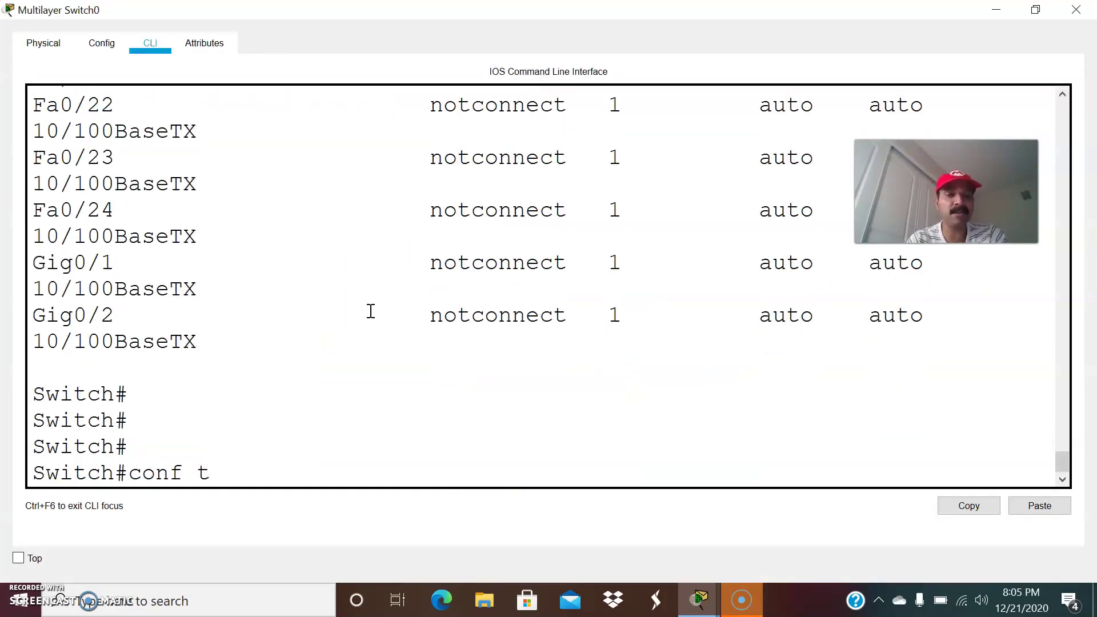
key(Return)
key(Return)
text(inter)
key(Tab)
text(fas)
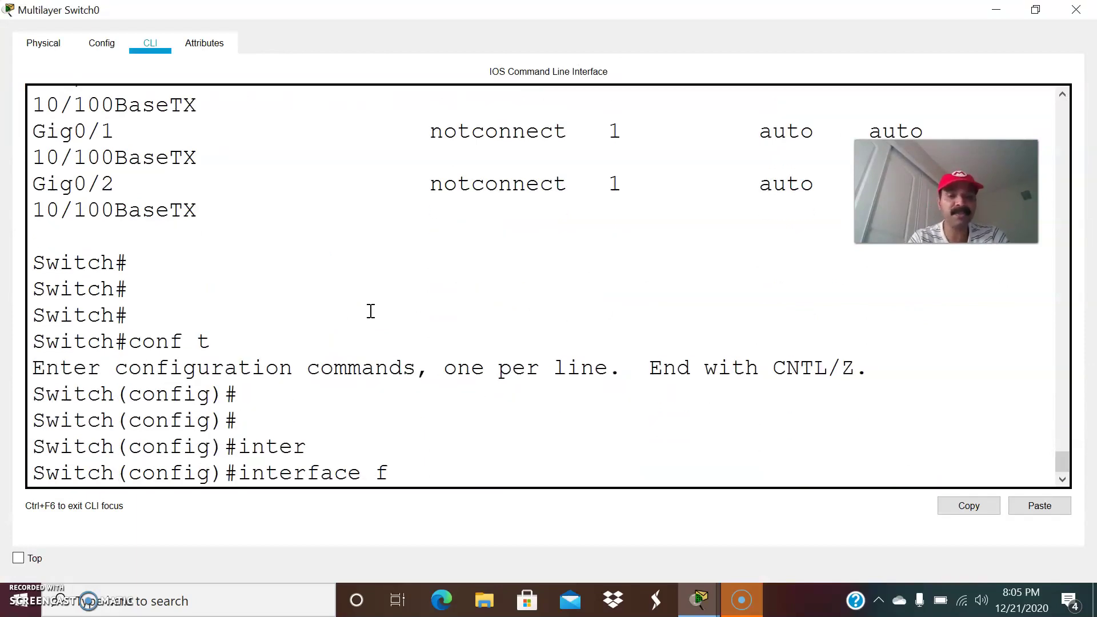
key(Tab)
text(0/1)
key(Return)
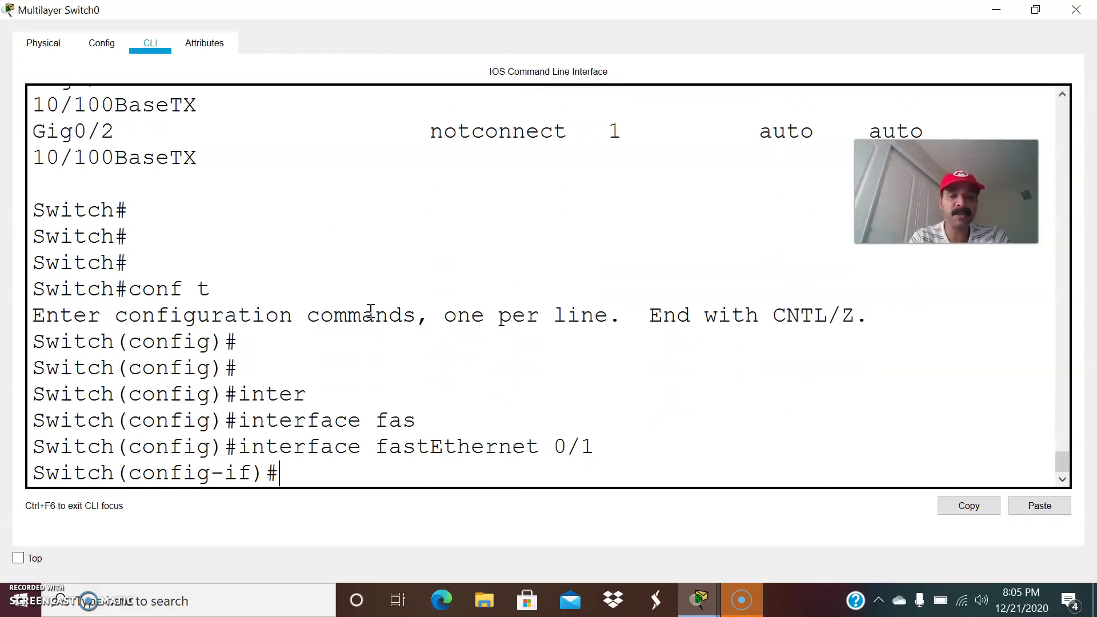
text(no sw)
key(Tab)
text(ac)
key(Tab)
text(vl)
key(Tab)
key(Return)
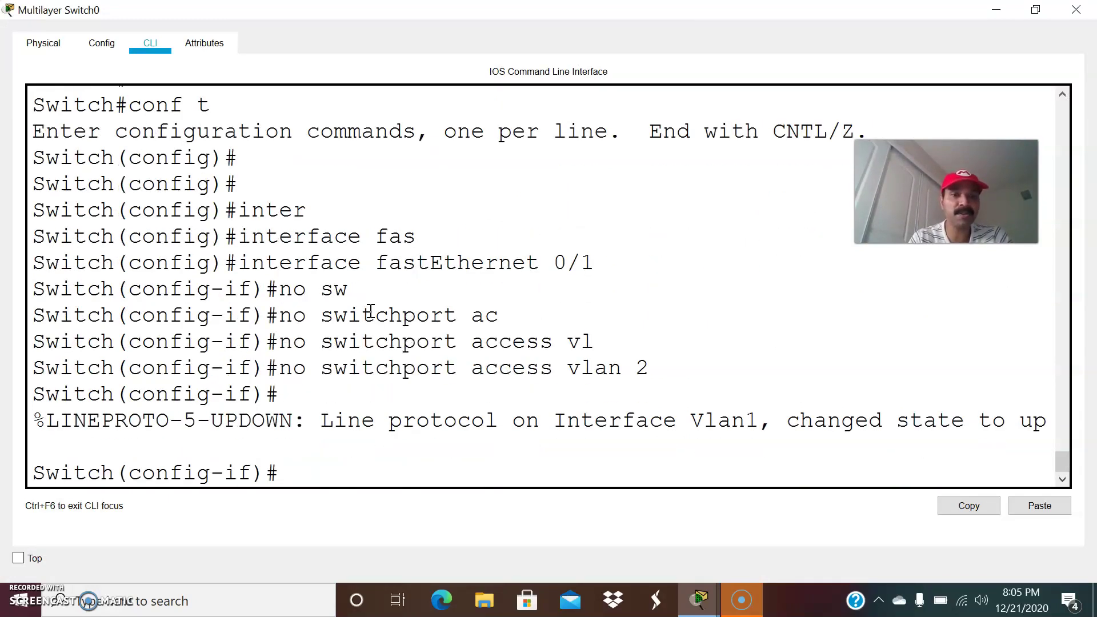
- Assign Fa0/1 to access VLAN 10 and exit configuration mode with Ctrl+Z
text(sw)
key(Tab)
text(ac)
key(Tab)
text(vl)
key(Tab)
text(10)
key(Return)
key(Return)
key(Return)
key(Return)
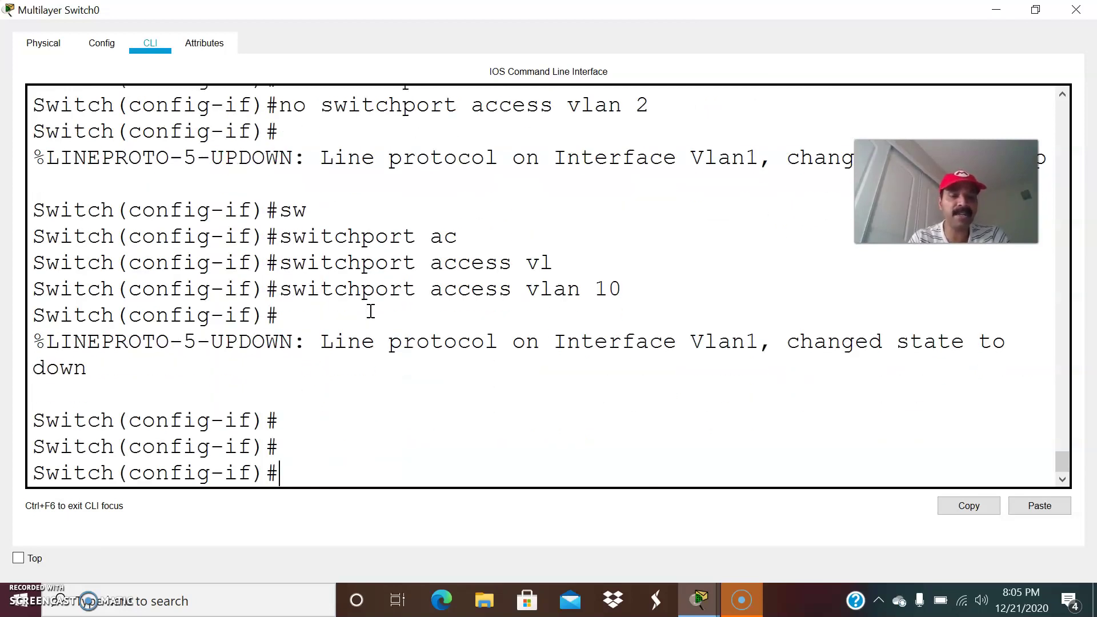
key(ctrl+z)
key(Return)
key(Return)
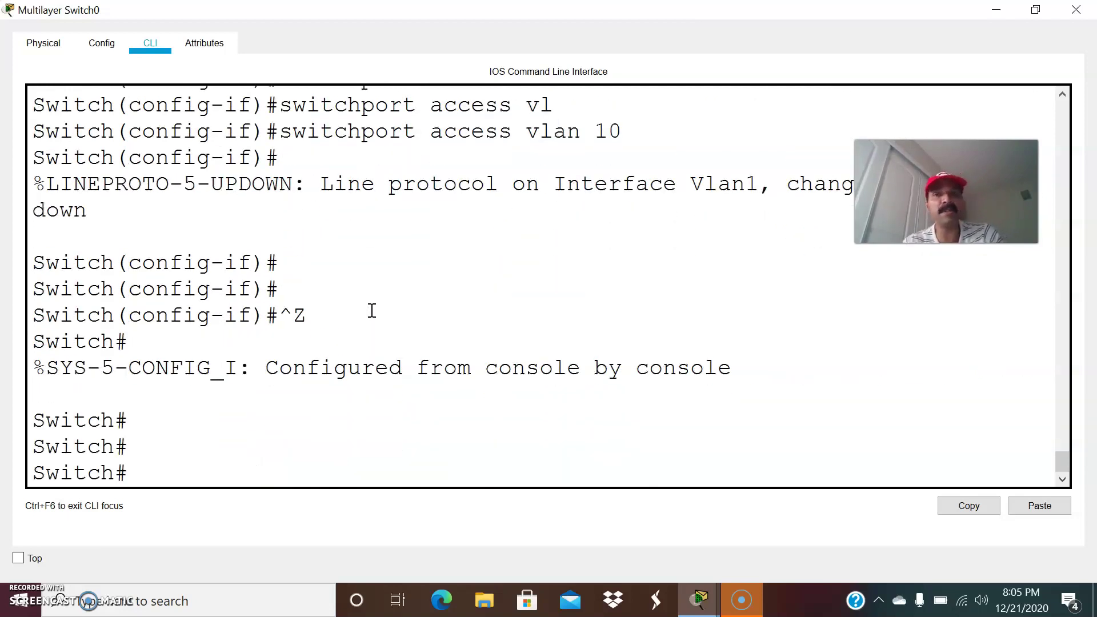
key(alt+Tab)
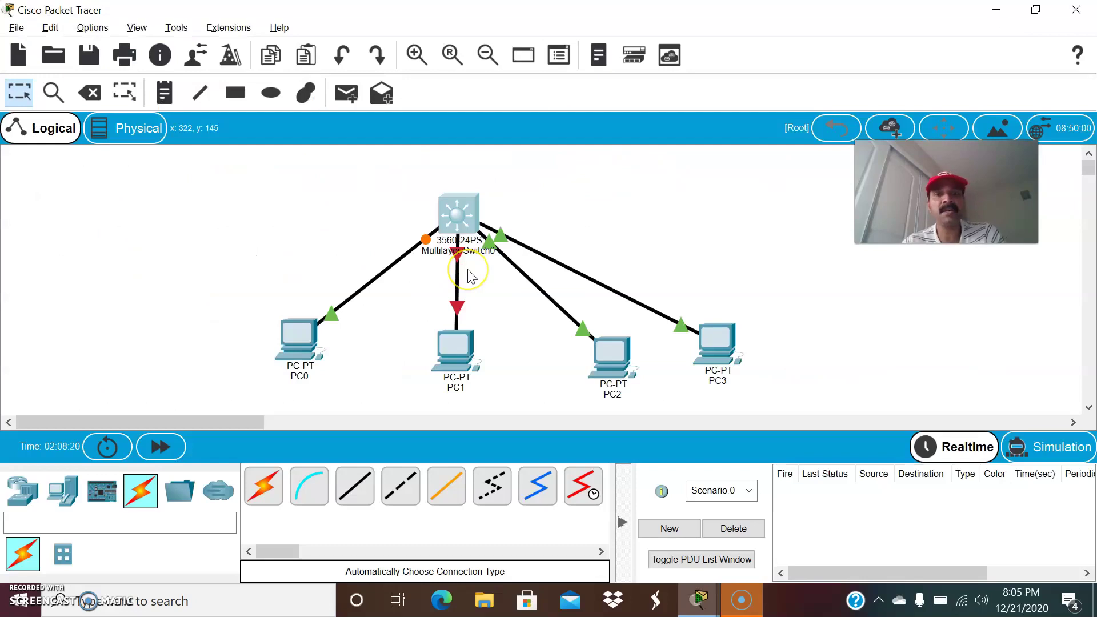
- Run show int status on the switch and check the Fa0/1 row reads connected in VLAN 10
key(alt+Tab)
key(alt+Tab)
click(460, 258)
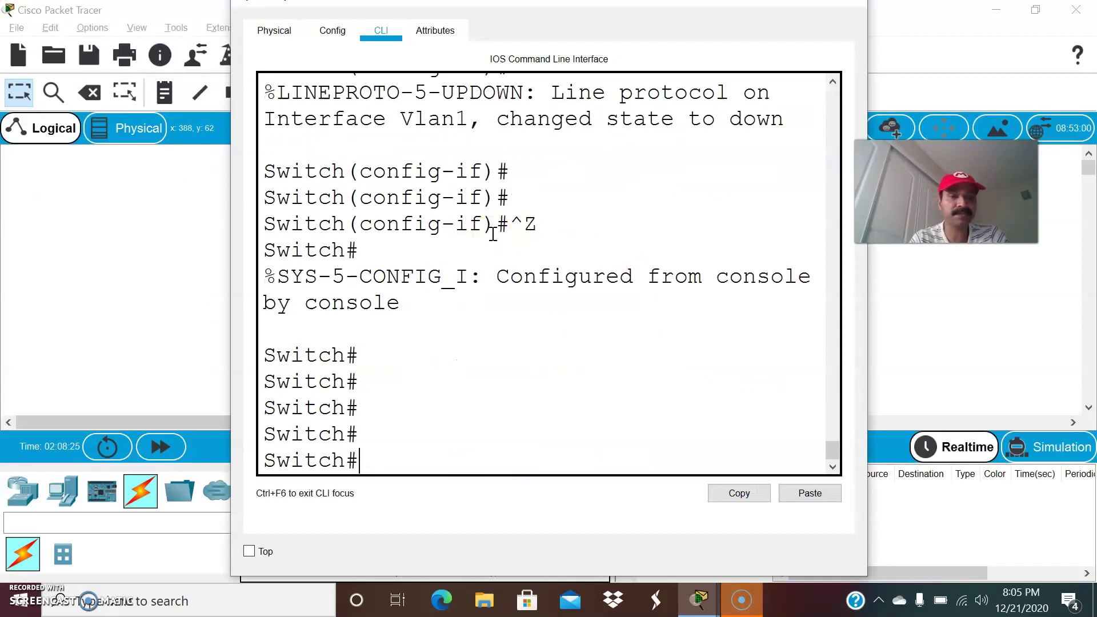
key(Return)
key(Return)
text(show in)
text( st)
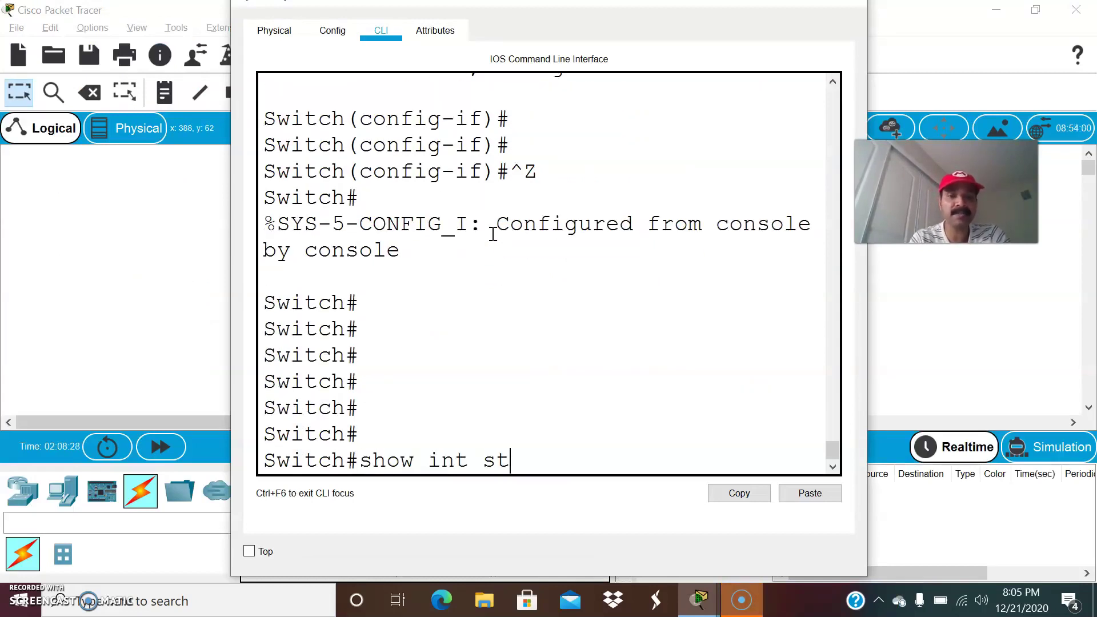
key(Return)
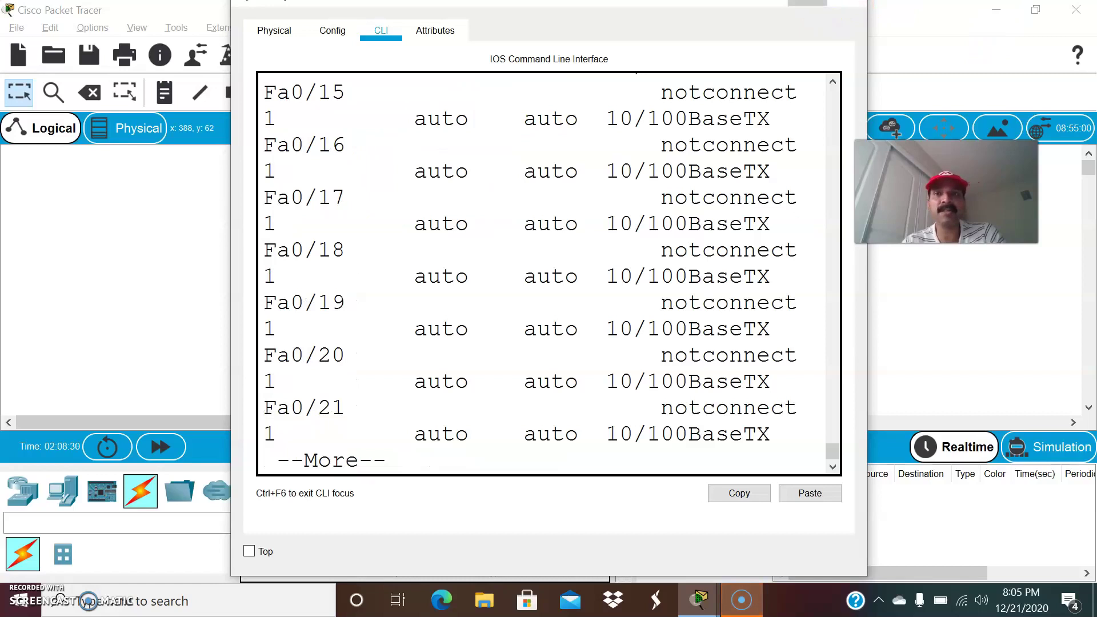
click(808, 3)
scroll(623, 314, up, 15)
scroll(631, 322, down, 1)
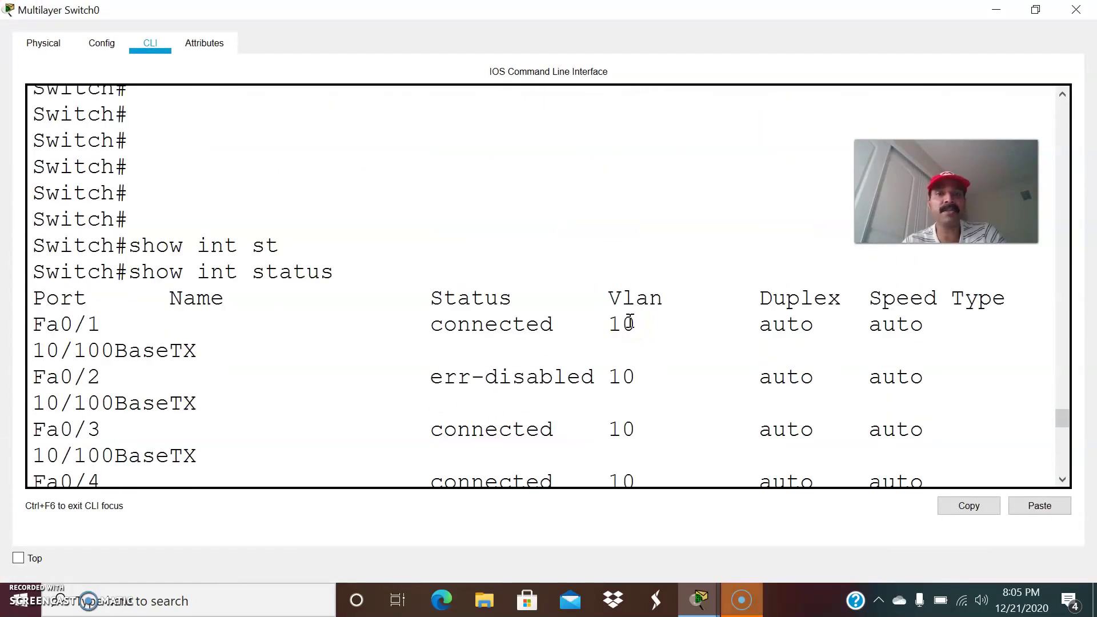
drag(142, 330, 641, 319)
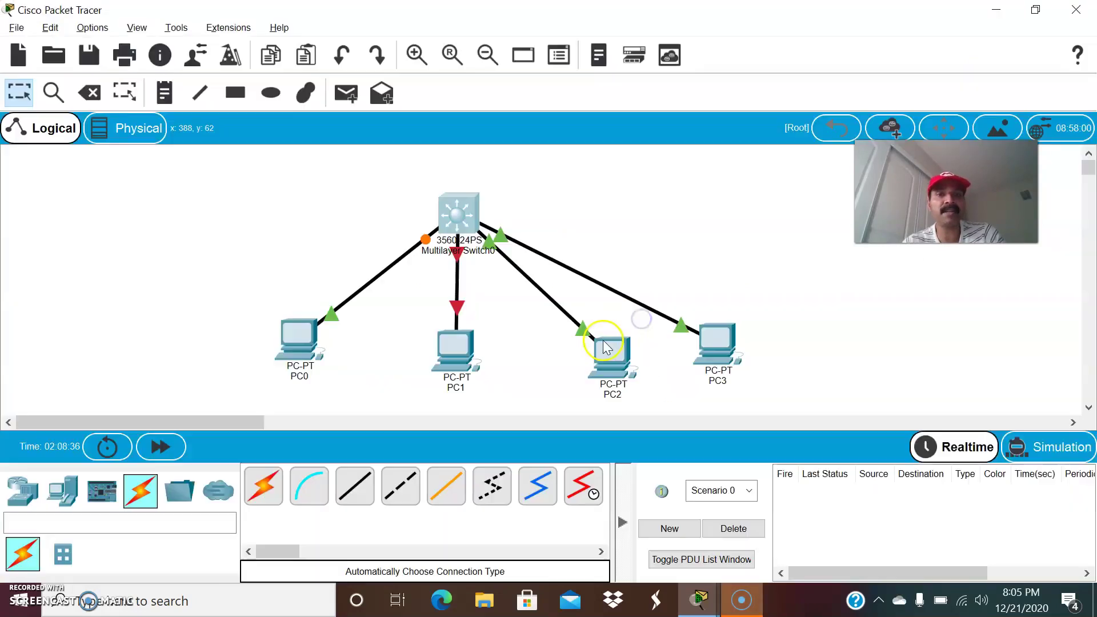
- Toggle PC0's IP Configuration between Static and DHCP until it leases 192.168.10.254, gateway 192.168.10.1
click(299, 342)
click(289, 146)
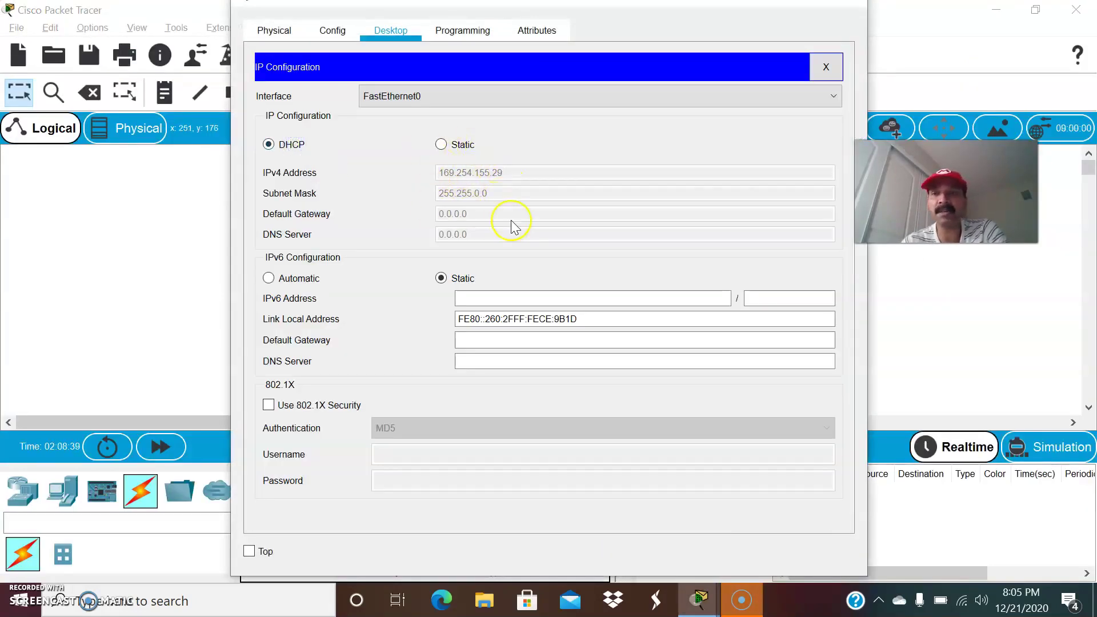
click(443, 145)
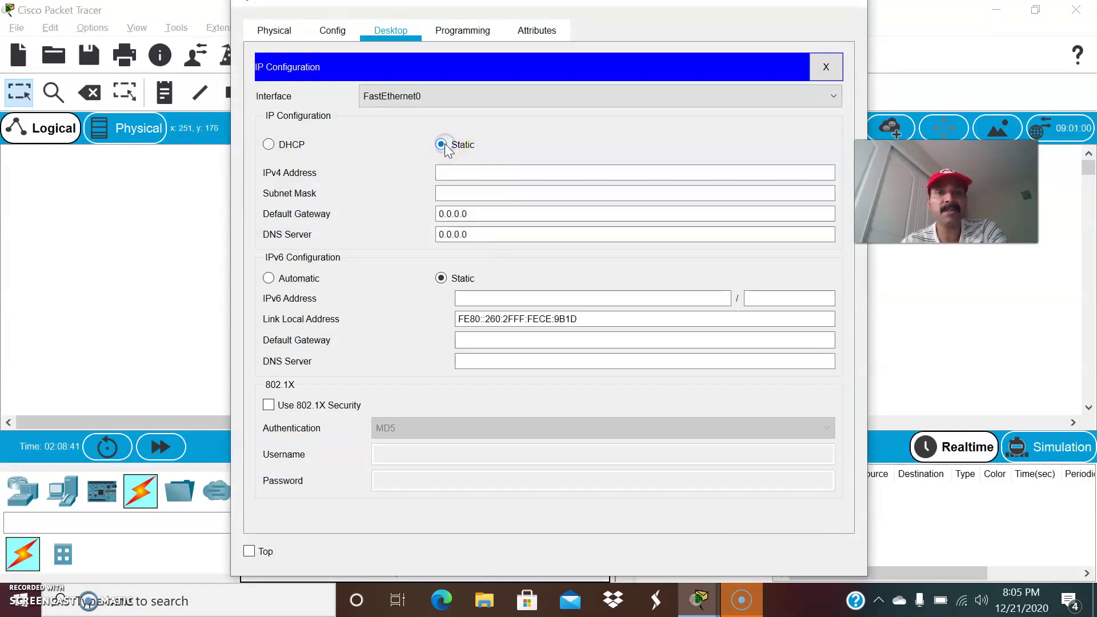
click(270, 145)
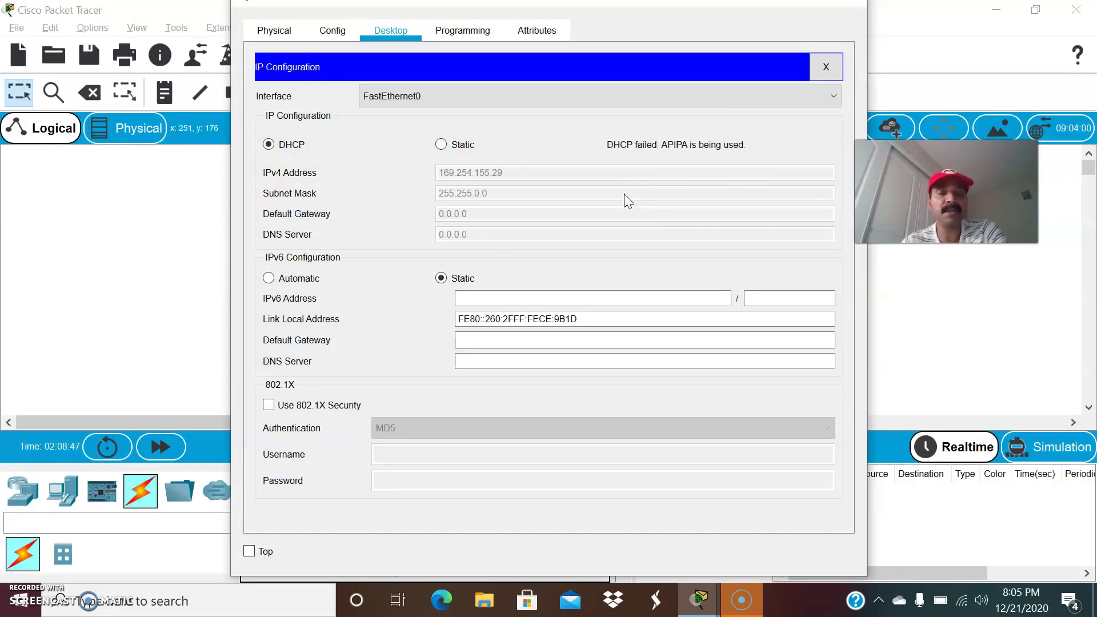
click(443, 145)
click(269, 145)
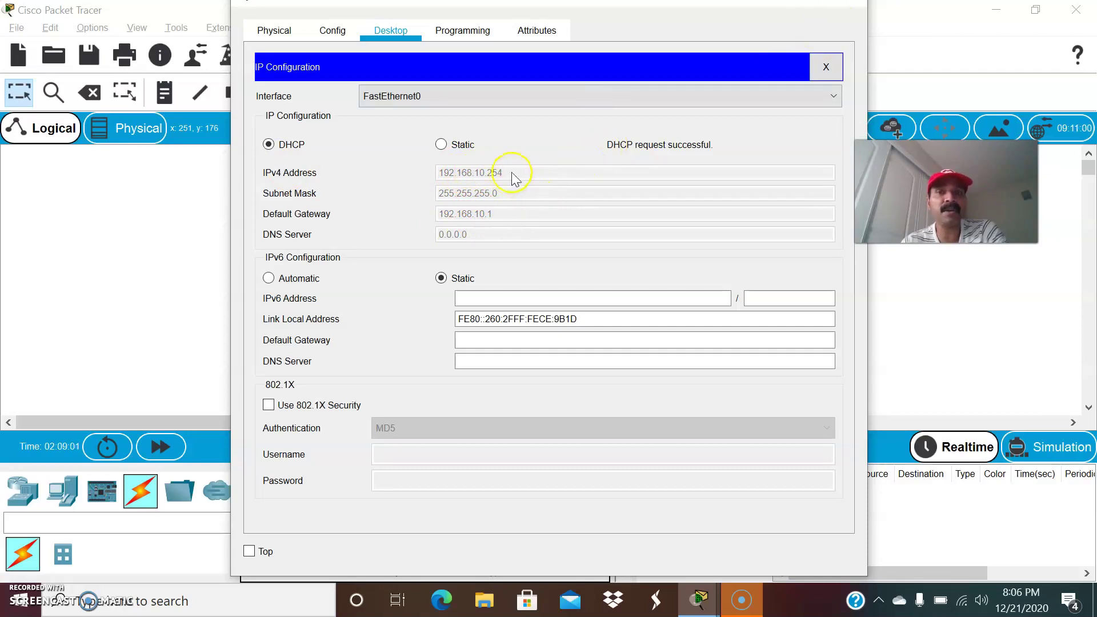
- View PC1's IP Configuration, which shows only the self-assigned 169.254.68.26/255.255.0.0
click(851, 8)
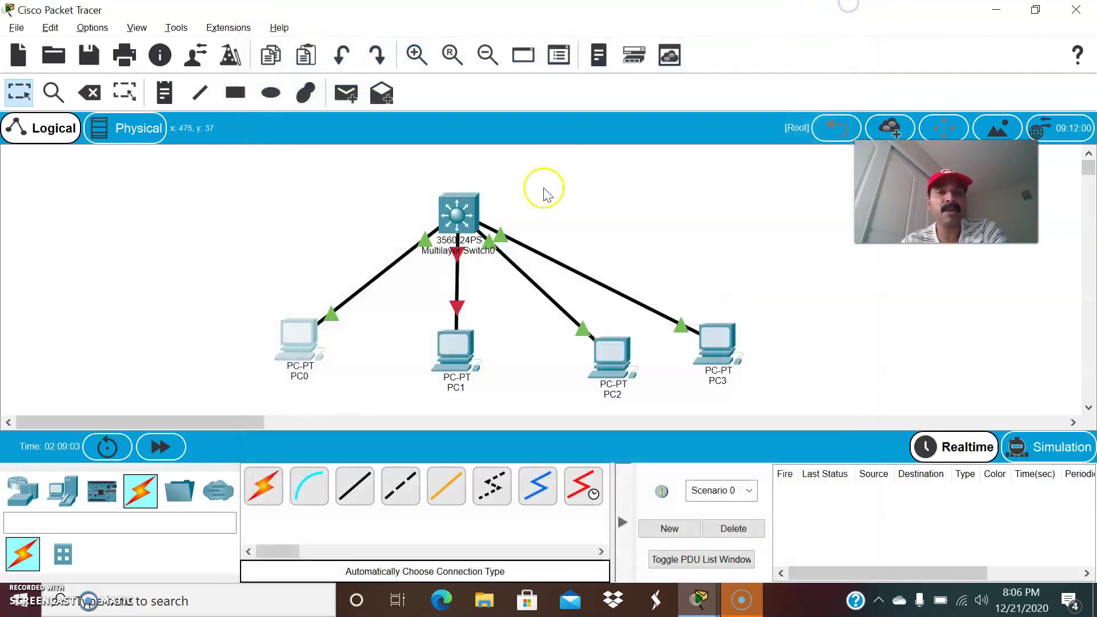
click(473, 338)
click(330, 156)
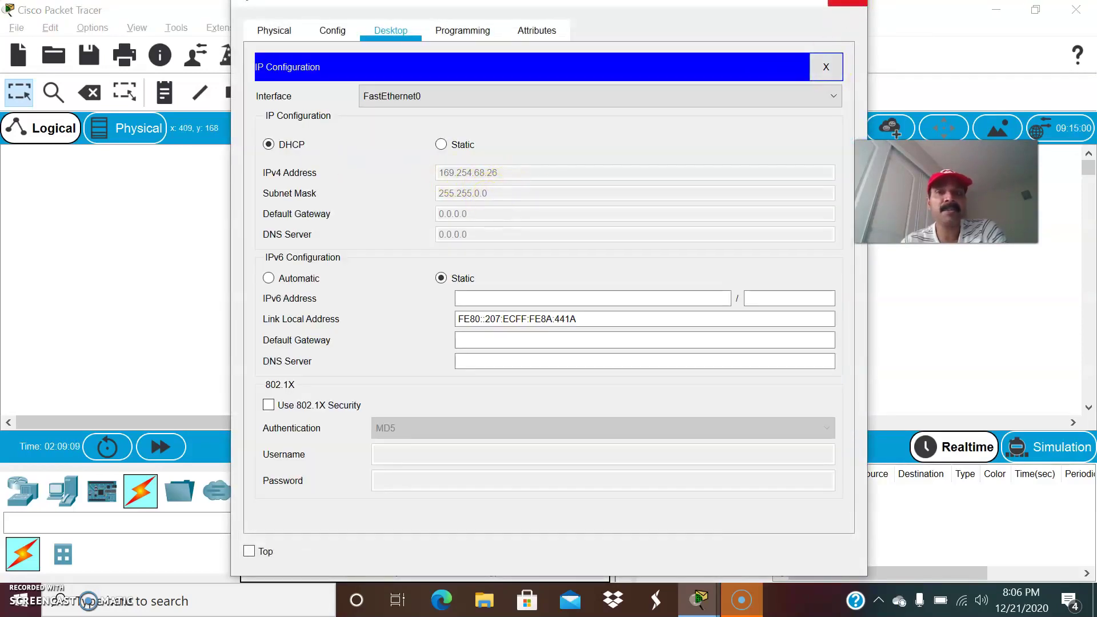
click(851, 6)
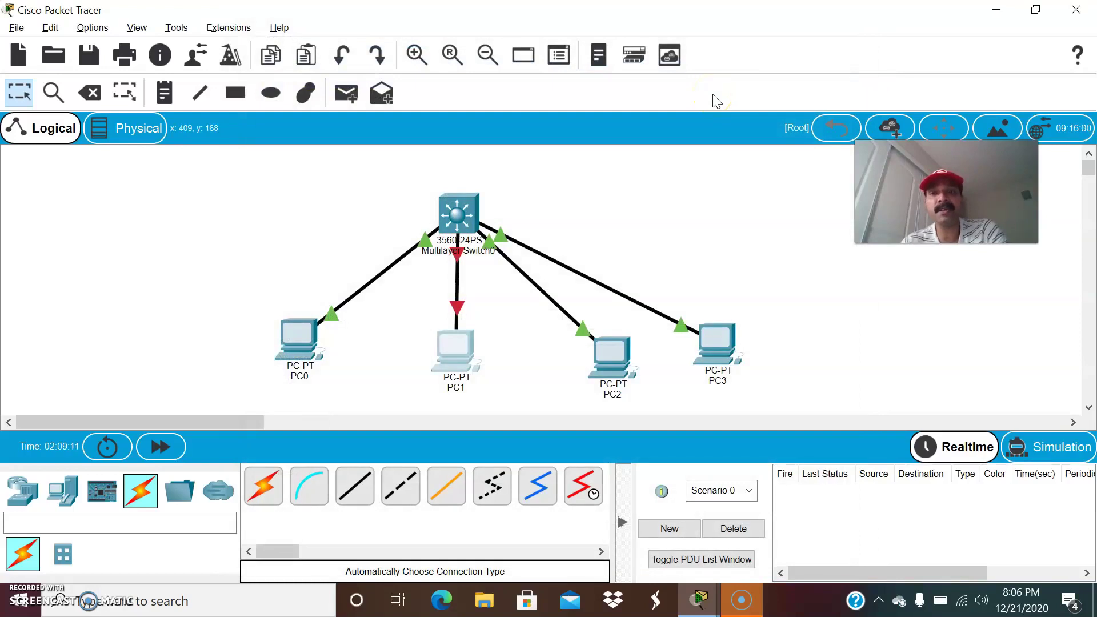
- Re-run show int status on the switch to review the port states
click(460, 214)
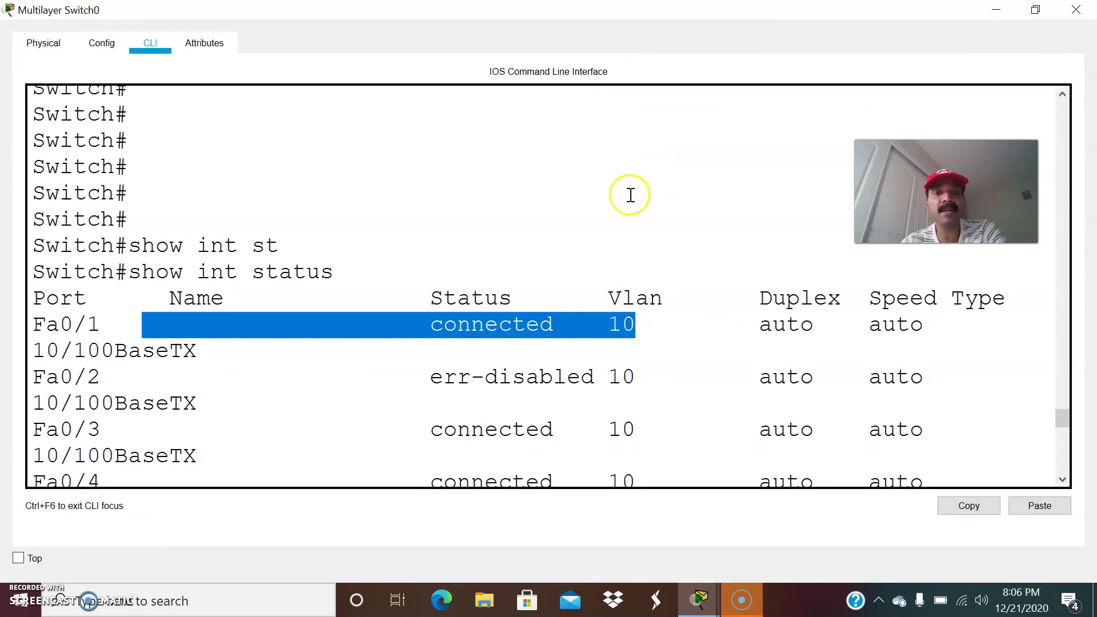
scroll(628, 192, down, 10)
key(Return)
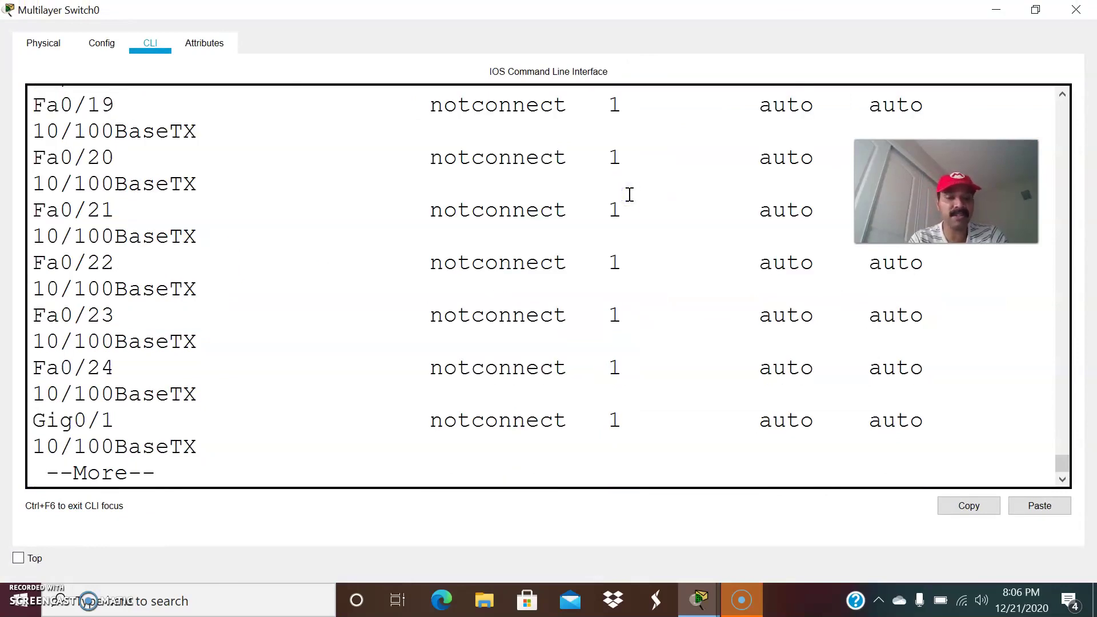
text(qshow int st)
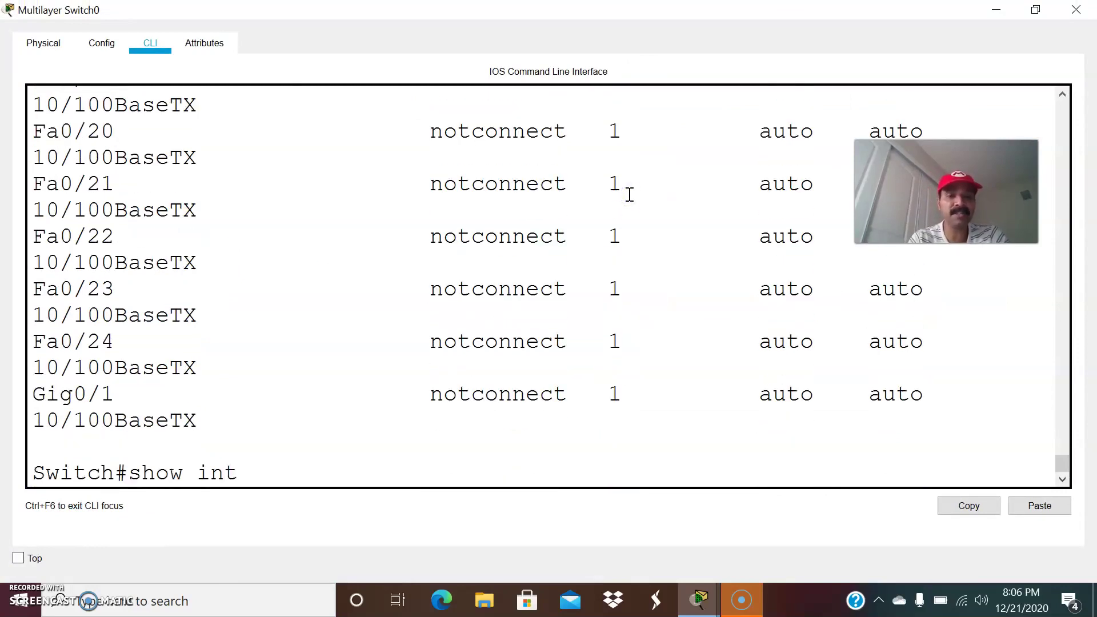
key(Tab)
key(Return)
scroll(629, 194, up, 3)
scroll(629, 194, up, 20)
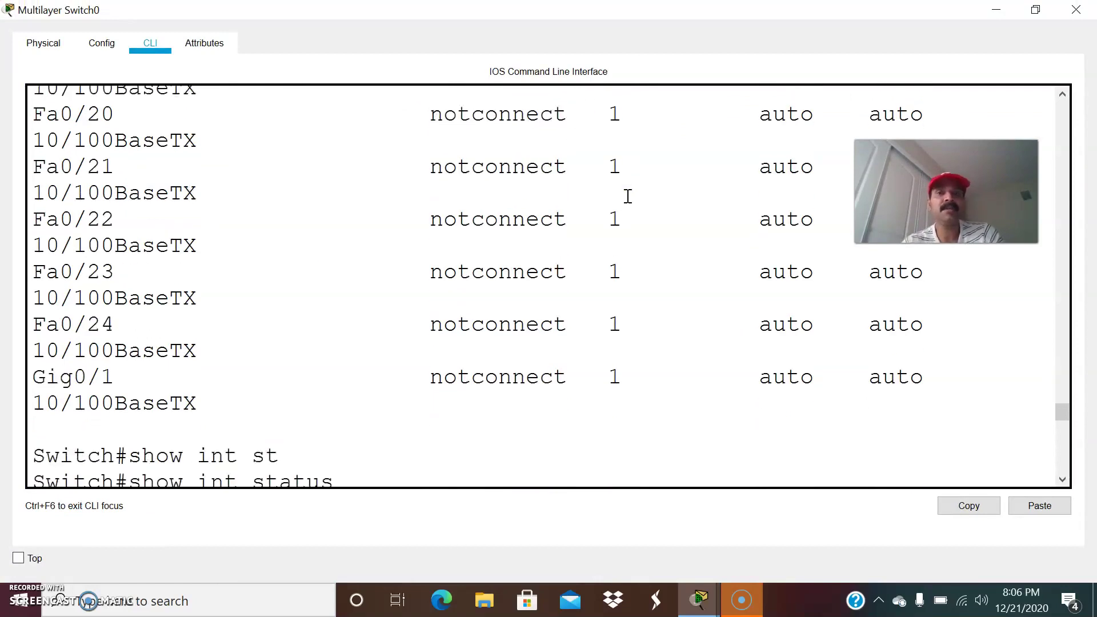
scroll(629, 197, down, 3)
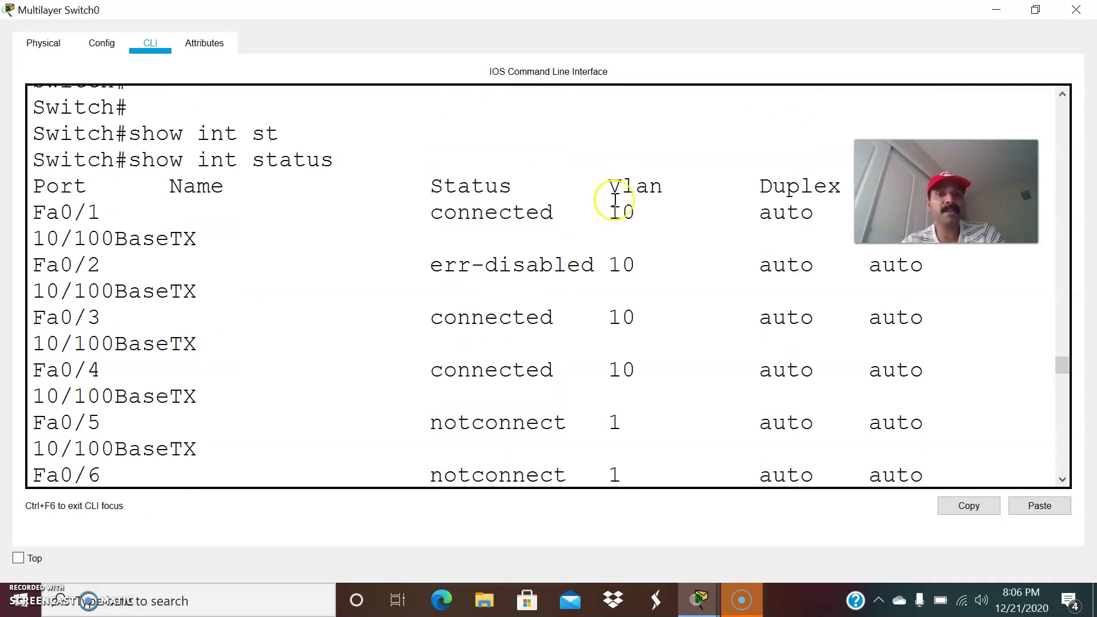
drag(114, 264, 917, 264)
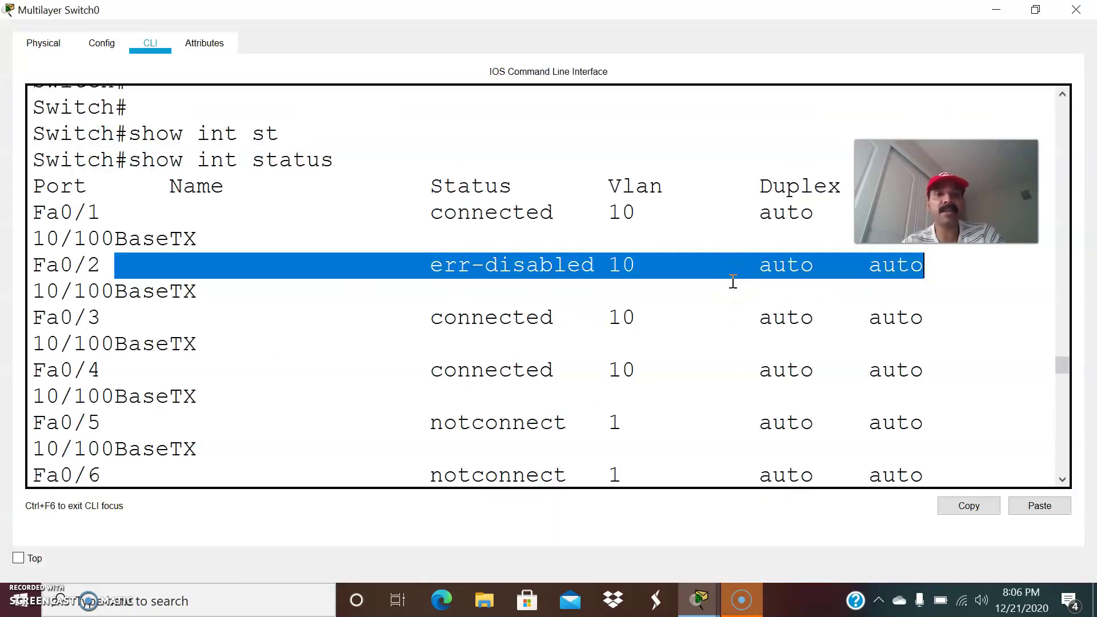
key(alt+Tab)
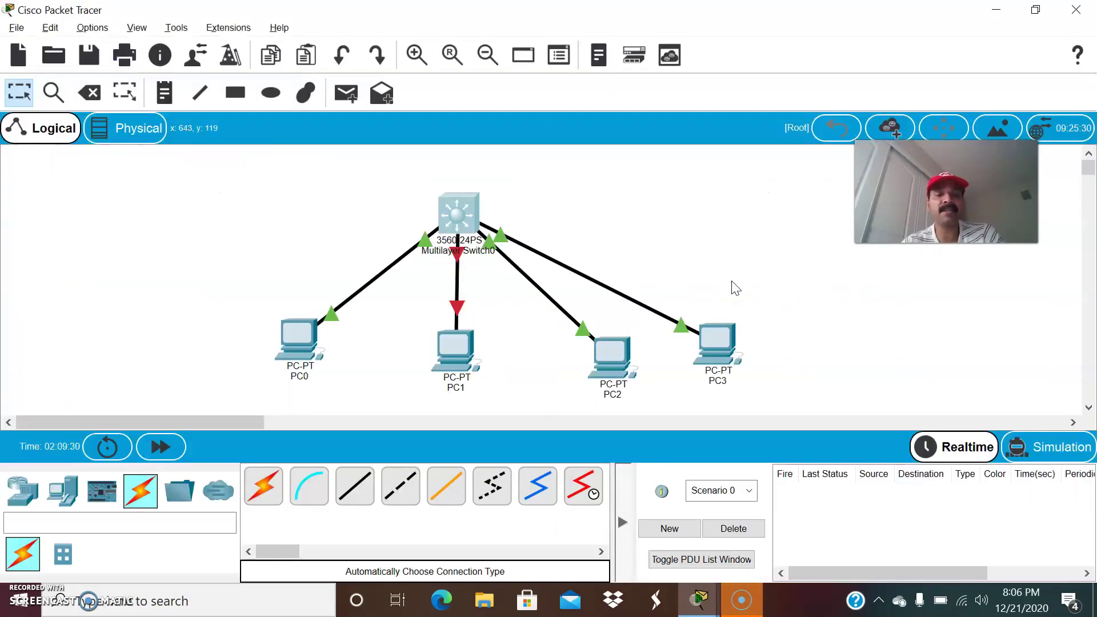
- Display the running configuration and locate Fa0/2's port-security MAC 1111.1111.1111
click(460, 251)
scroll(502, 290, down, 5)
scroll(503, 290, down, 9)
scroll(503, 290, up, 13)
scroll(503, 289, down, 10)
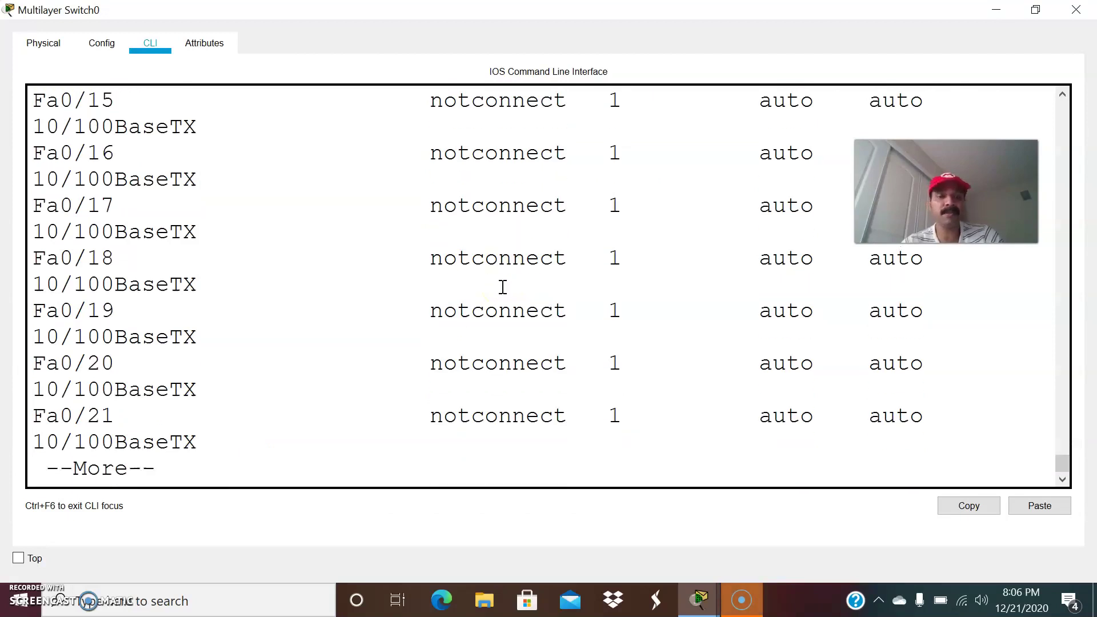
key(ctrl+c)
key(Return)
key(Return)
text(show run)
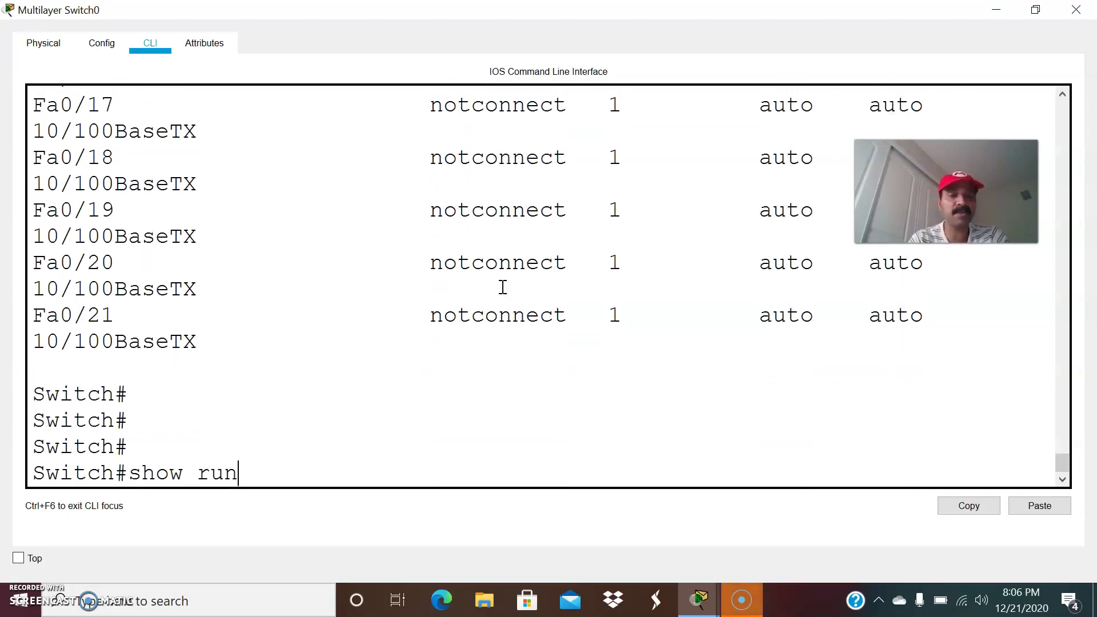
key(Return)
key(space)
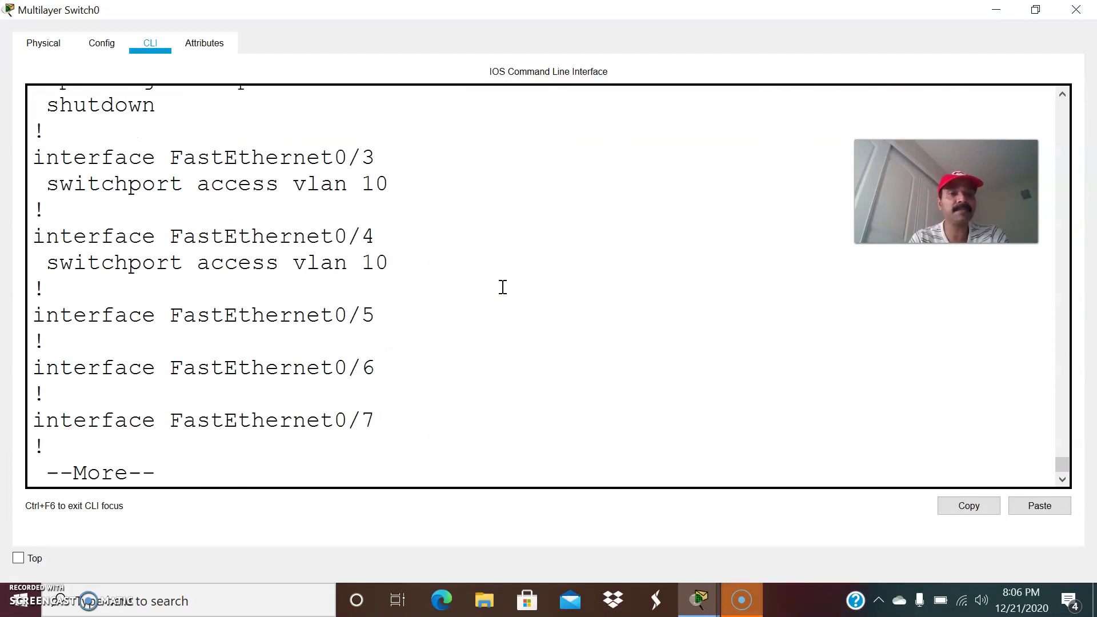
scroll(502, 287, up, 3)
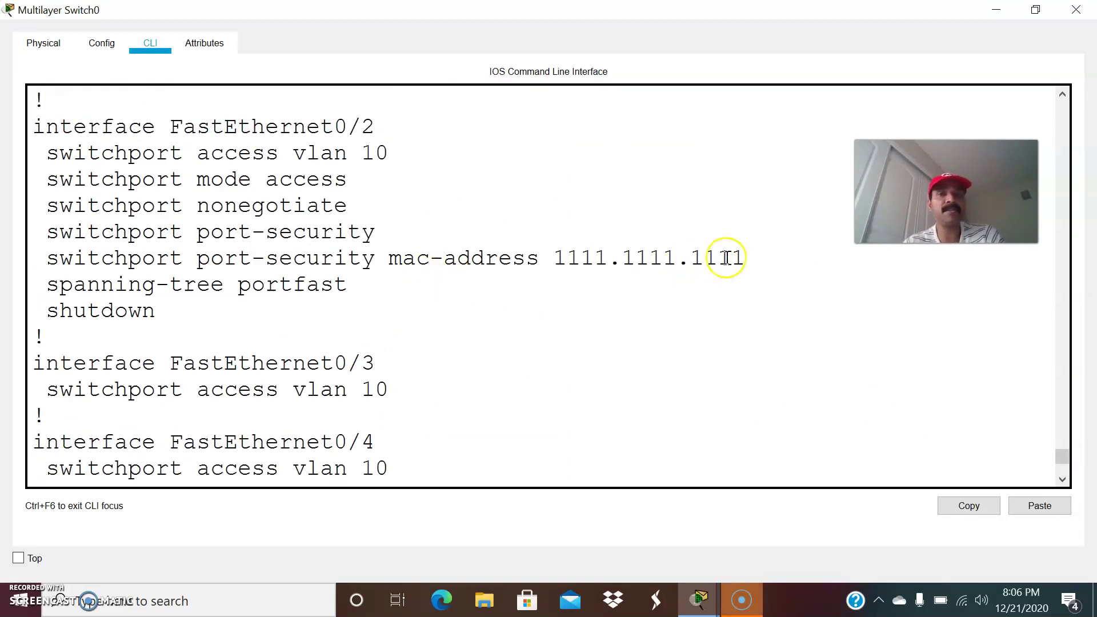
drag(744, 257, 543, 254)
click(570, 295)
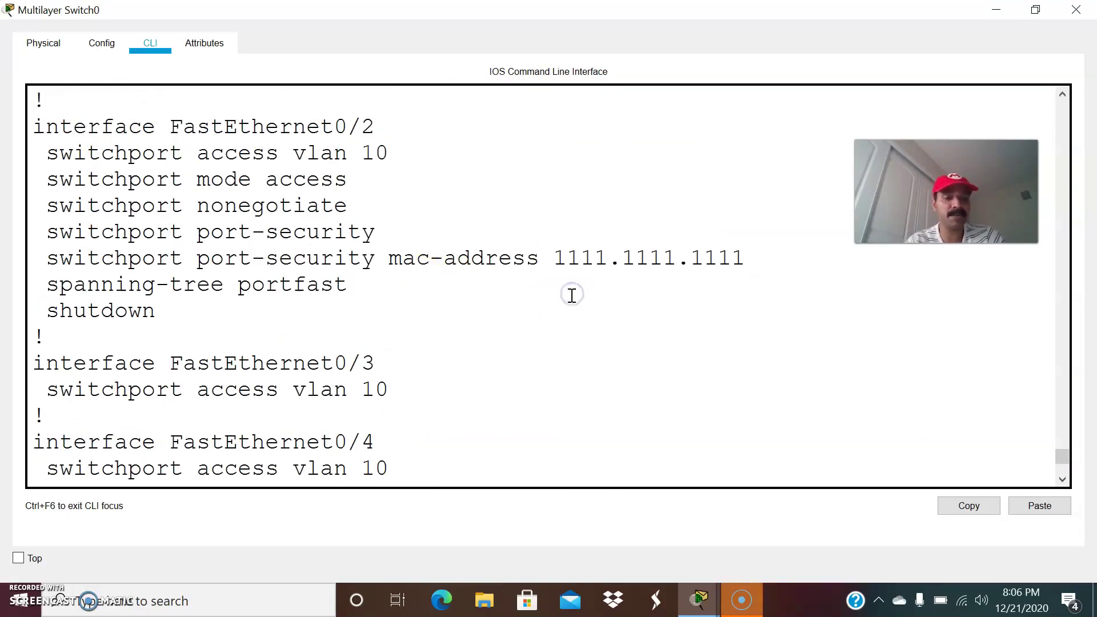
- Enter interface Fa0/2 configuration and remove switchport port-security
scroll(571, 296, down, 3)
text(conf t)
key(Return)
key(Return)
key(Return)
text(in)
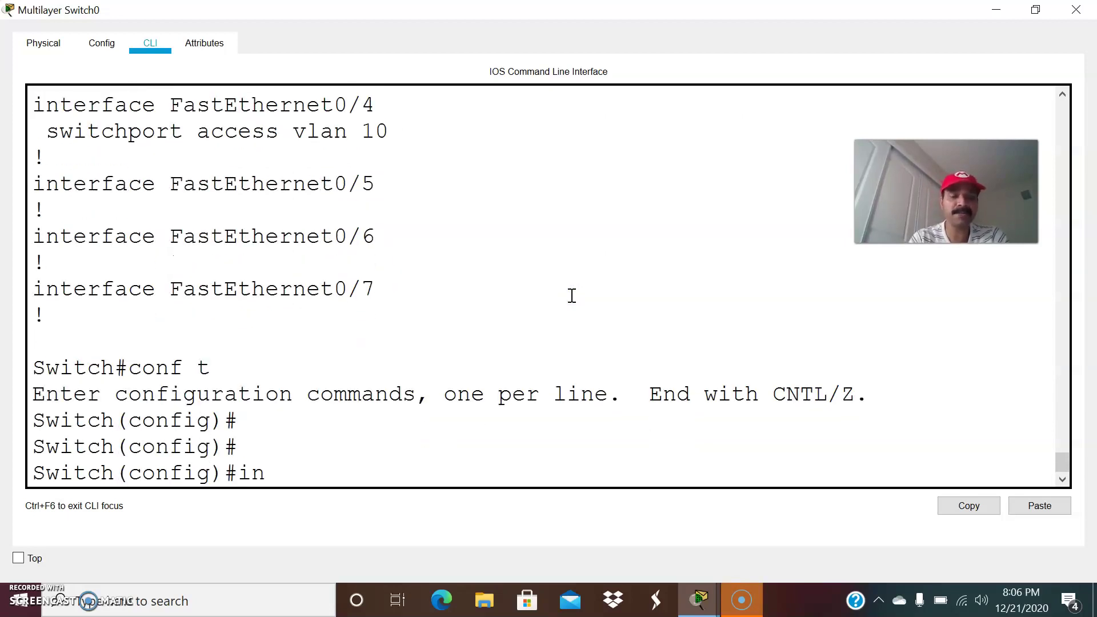
text(terface f)
key(Tab)
text(fas)
key(Tab)
text(0/2)
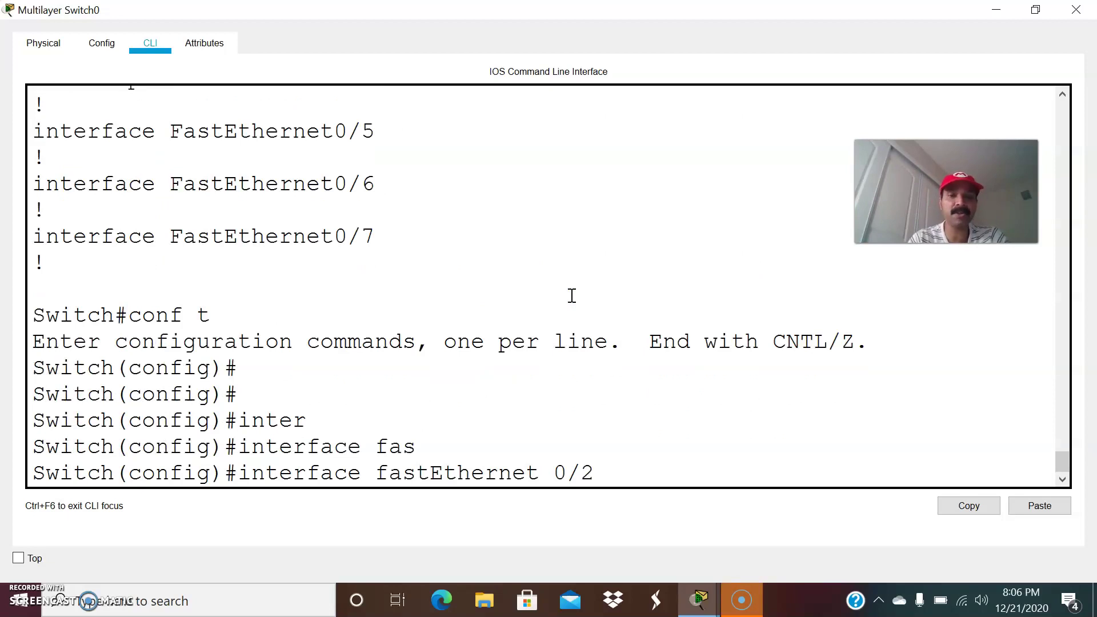
key(Return)
scroll(571, 296, up, 3)
scroll(571, 295, up, 7)
scroll(571, 295, down, 4)
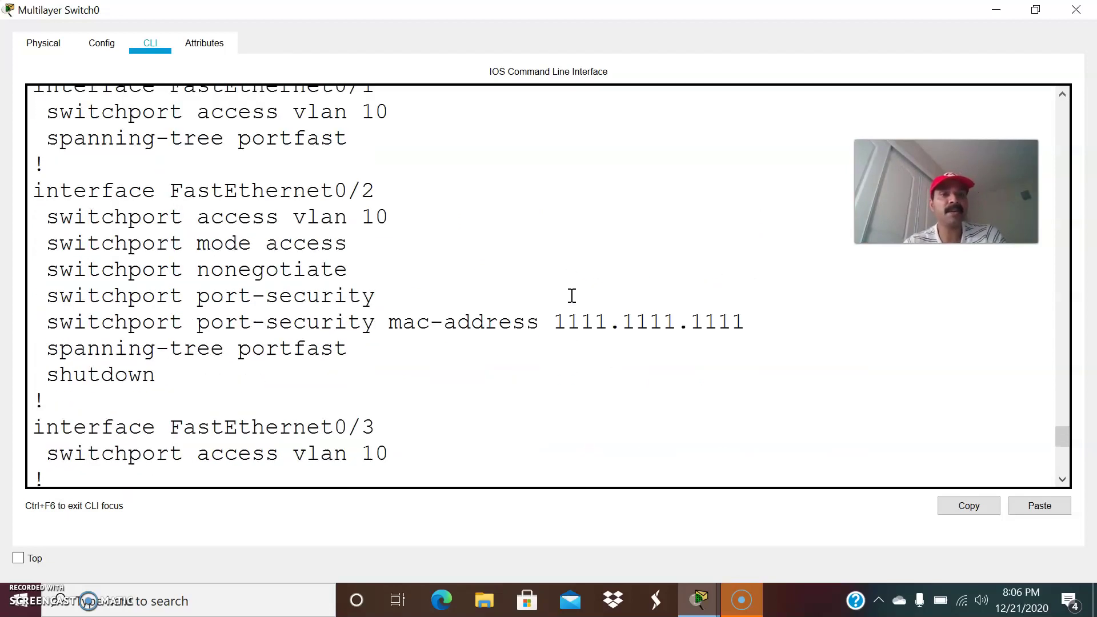
scroll(572, 295, down, 7)
text(no s)
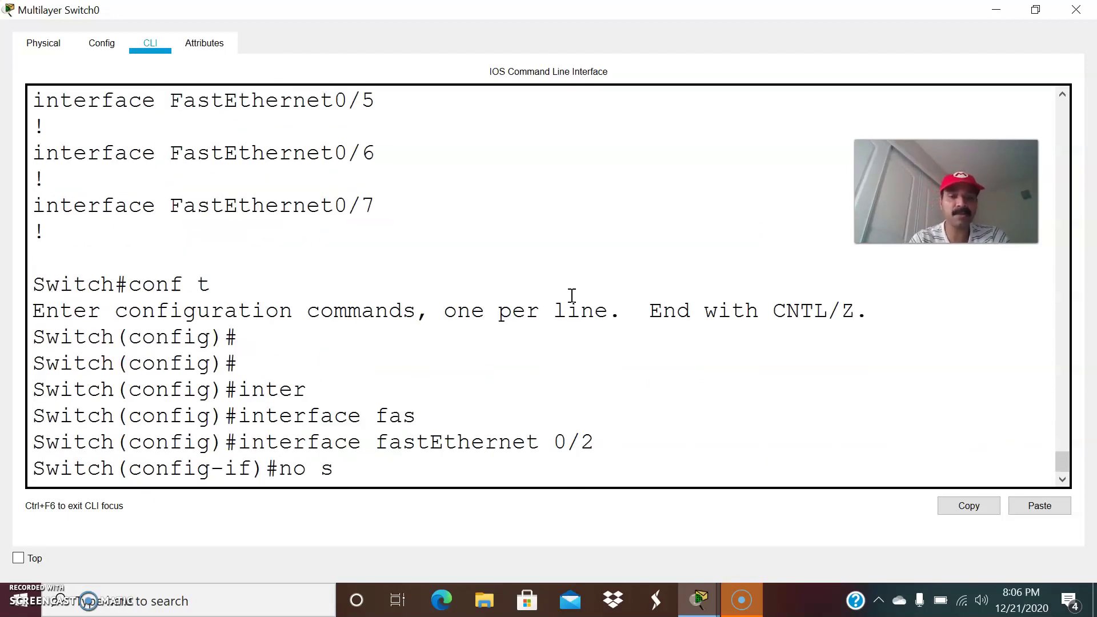
text(w)
key(Tab)
text(po)
key(Tab)
key(Return)
text(no sw)
- Remove the port-security MAC address 1111.1111.1111 from Fa0/2
key(Tab)
text(po)
key(Tab)
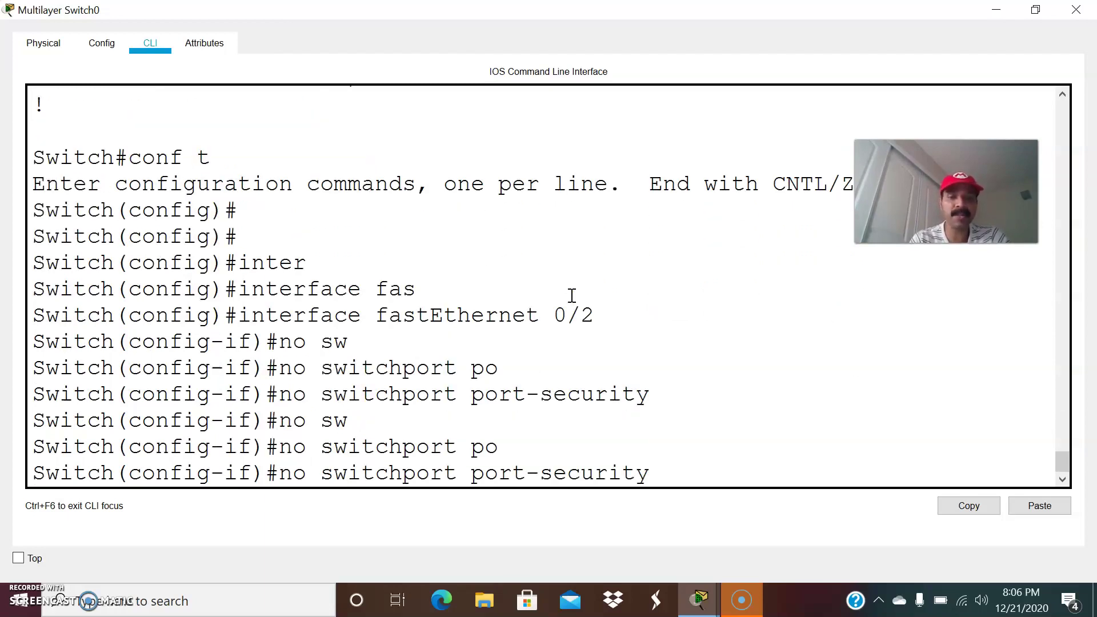
text(ma)
key(Tab)
text(c-)
key(Tab)
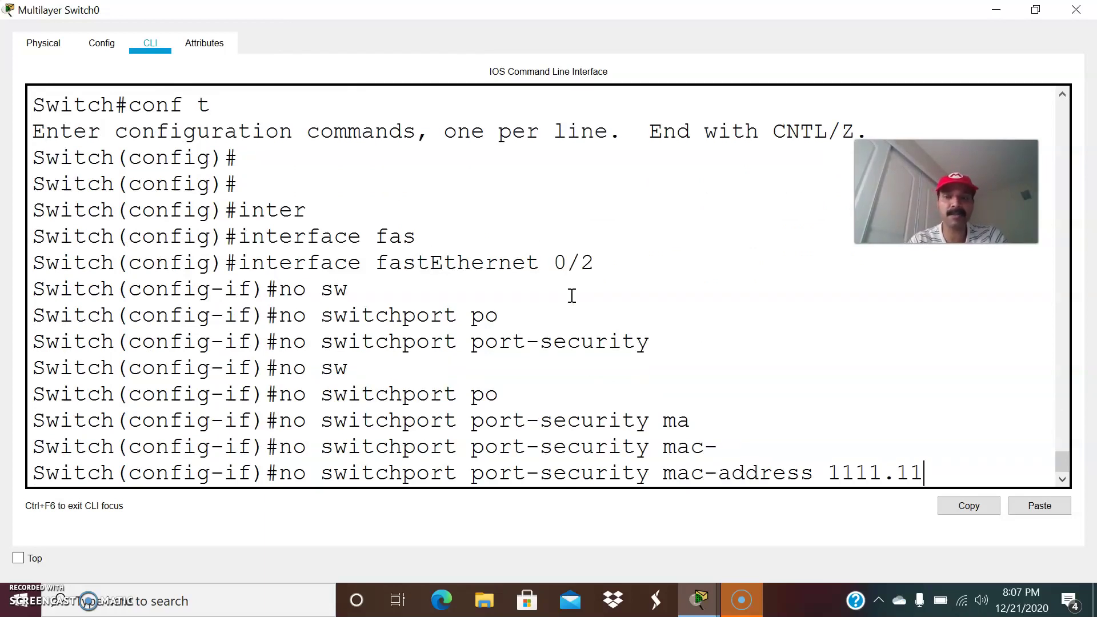
text(1111.1111.1111)
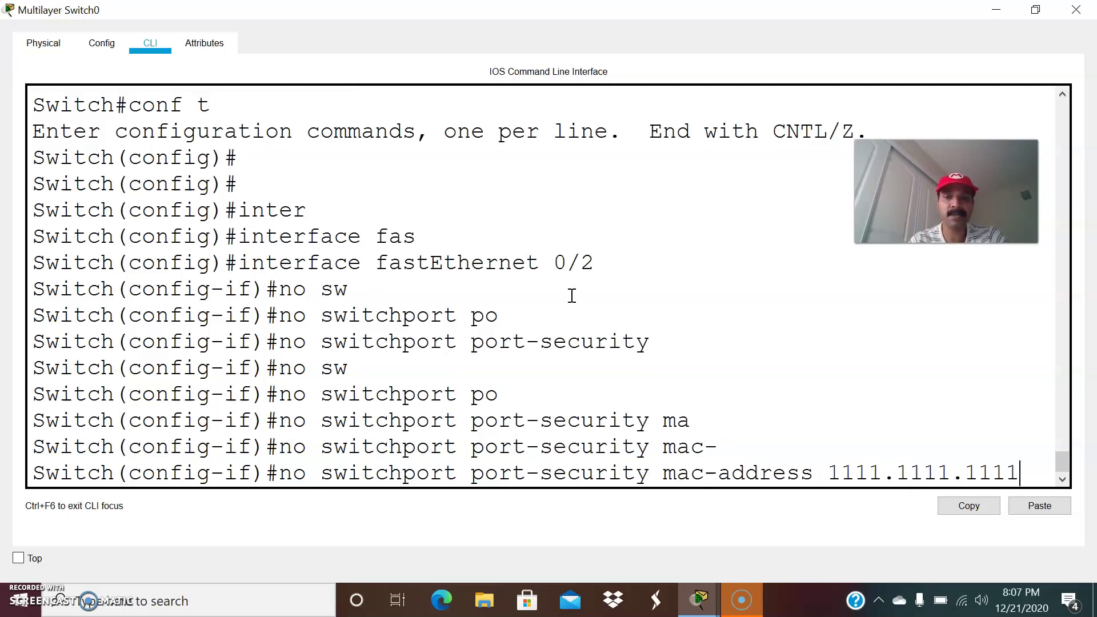
key(Return)
key(Return)
- Shut down and re-enable Fa0/2 with no shutdown, then exit configuration mode
key(Return)
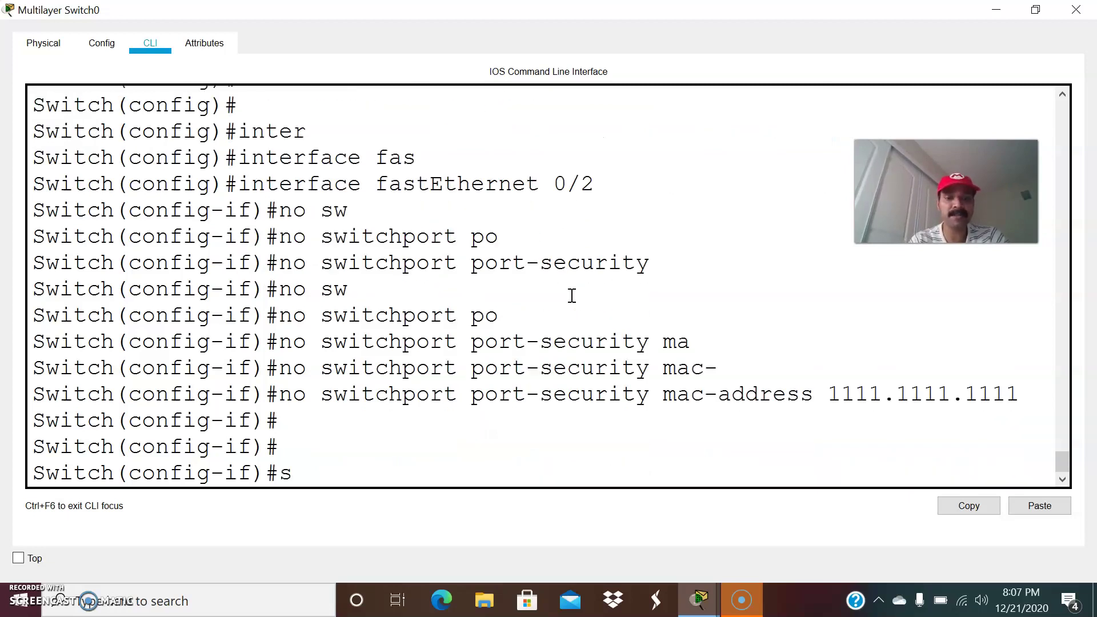
text(sh)
key(Return)
key(Return)
key(Return)
text(no sh)
key(Return)
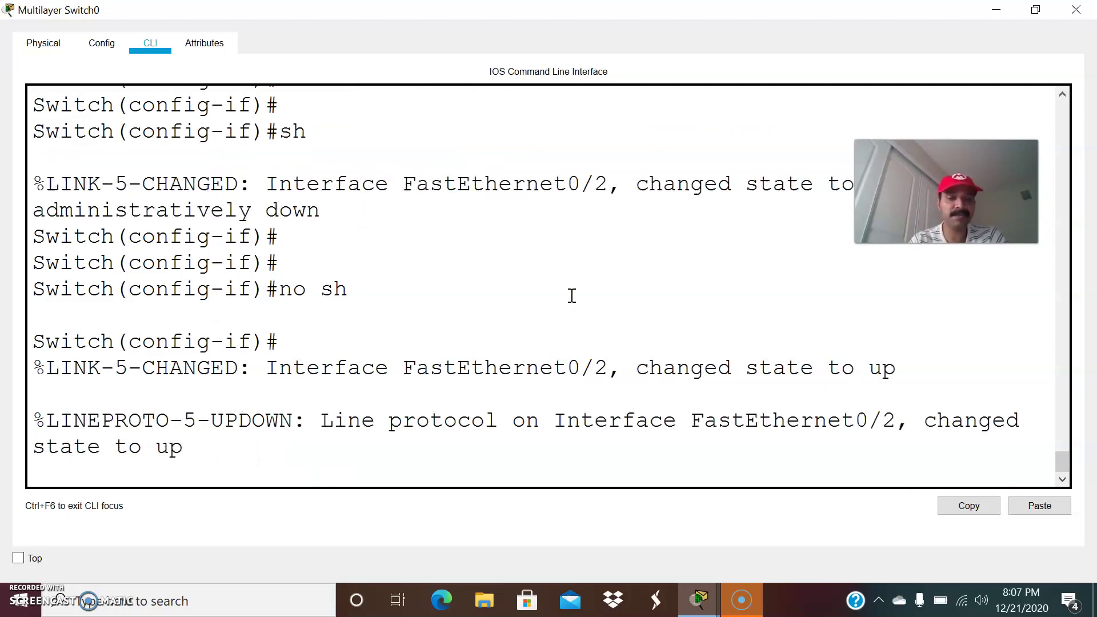
key(Return)
key(ctrl+z)
key(Return)
key(Return)
- Page through show run to verify Fa0/2 no longer has port-security
text(show)
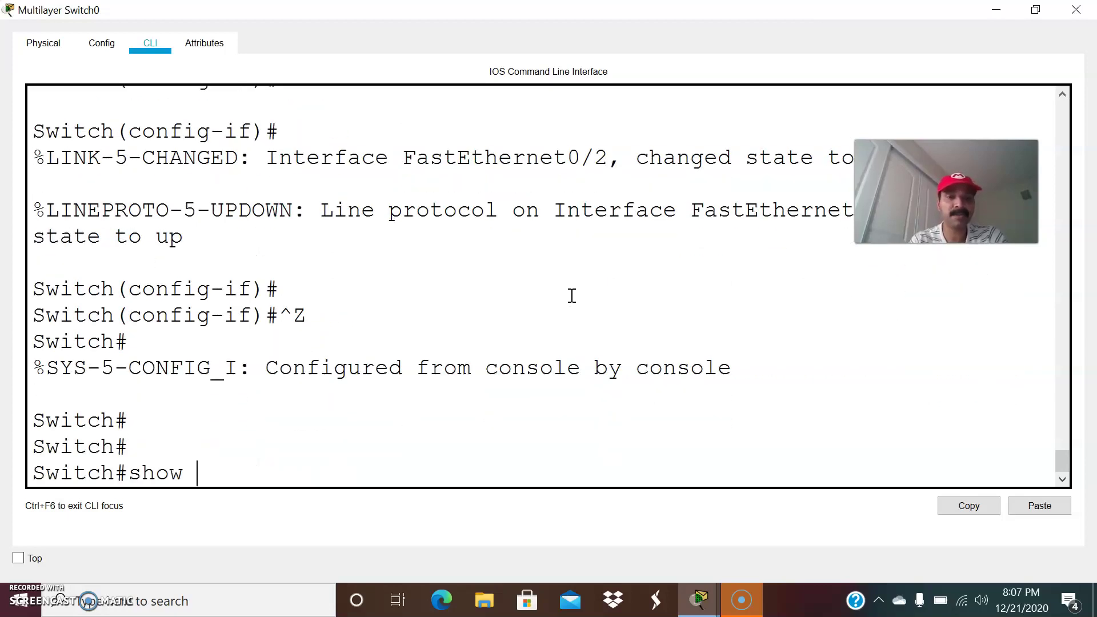
text( run)
key(Return)
key(space)
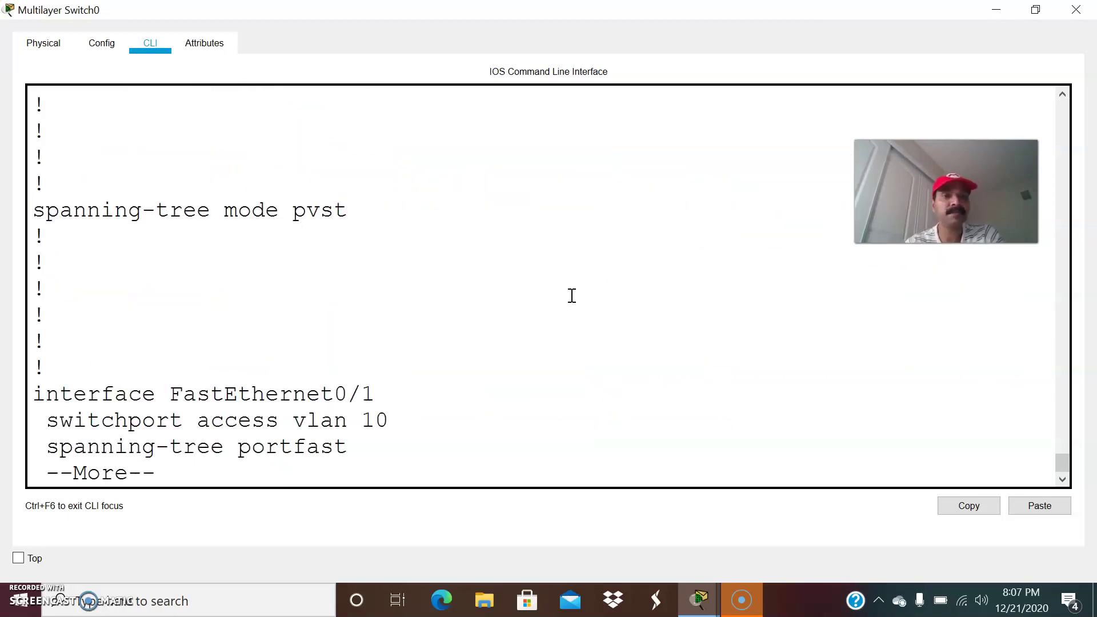
key(space)
scroll(571, 295, up, 4)
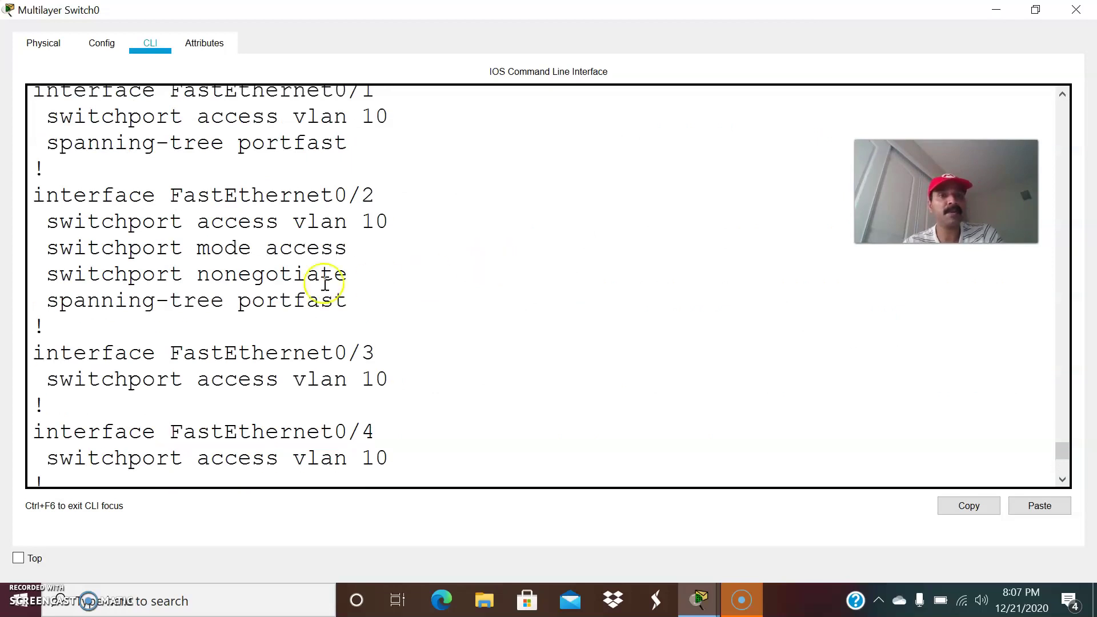
key(alt+F4)
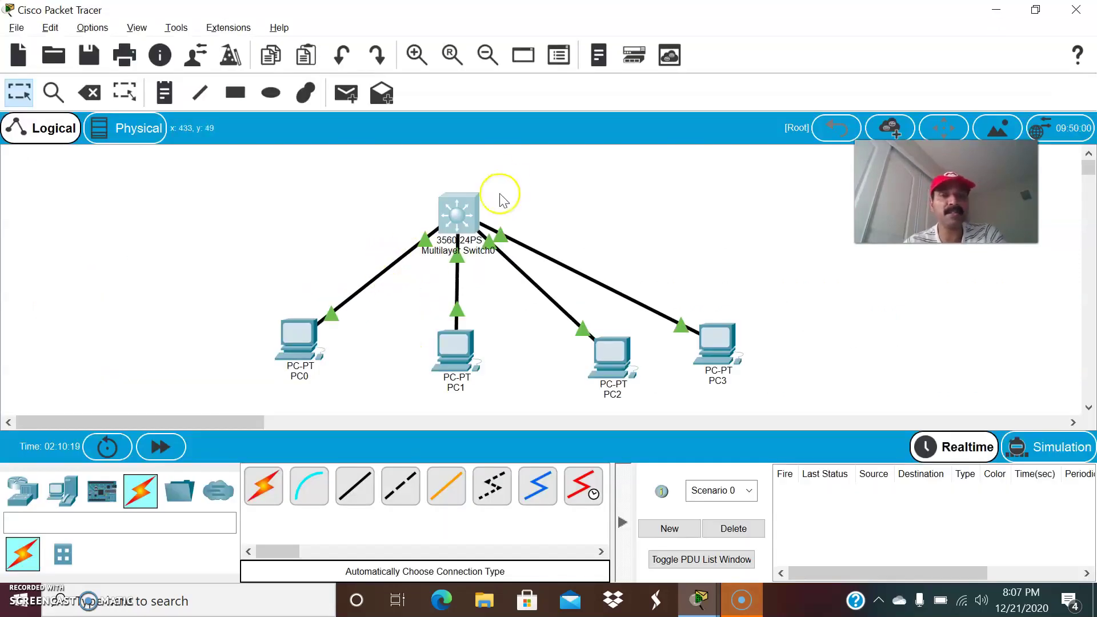
- Switch PC1's IP Configuration from Static to DHCP so it obtains a 192.168.10.x address
click(450, 346)
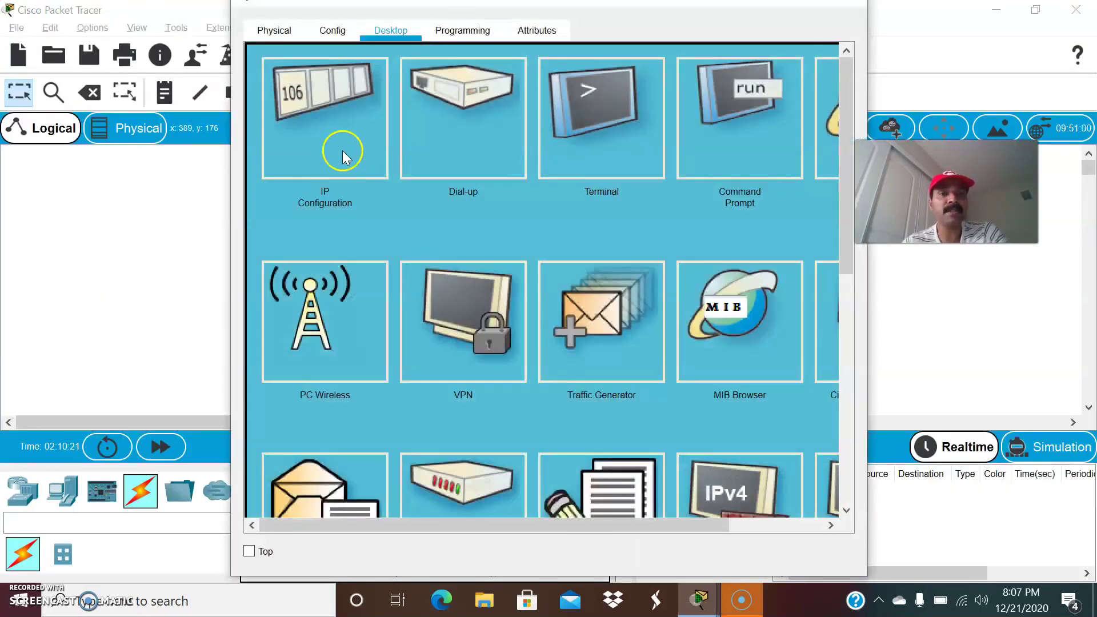
click(342, 152)
click(440, 144)
click(288, 143)
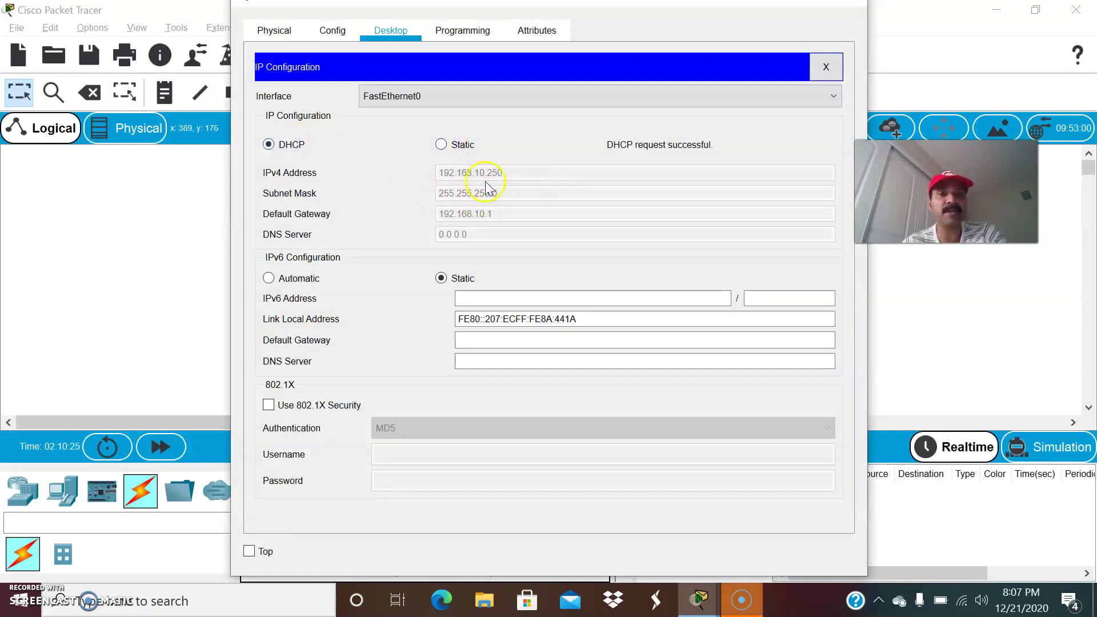
click(866, 9)
- Check that PC2 and PC3 both hold DHCP-assigned 192.168.10.x addresses
click(611, 360)
click(376, 159)
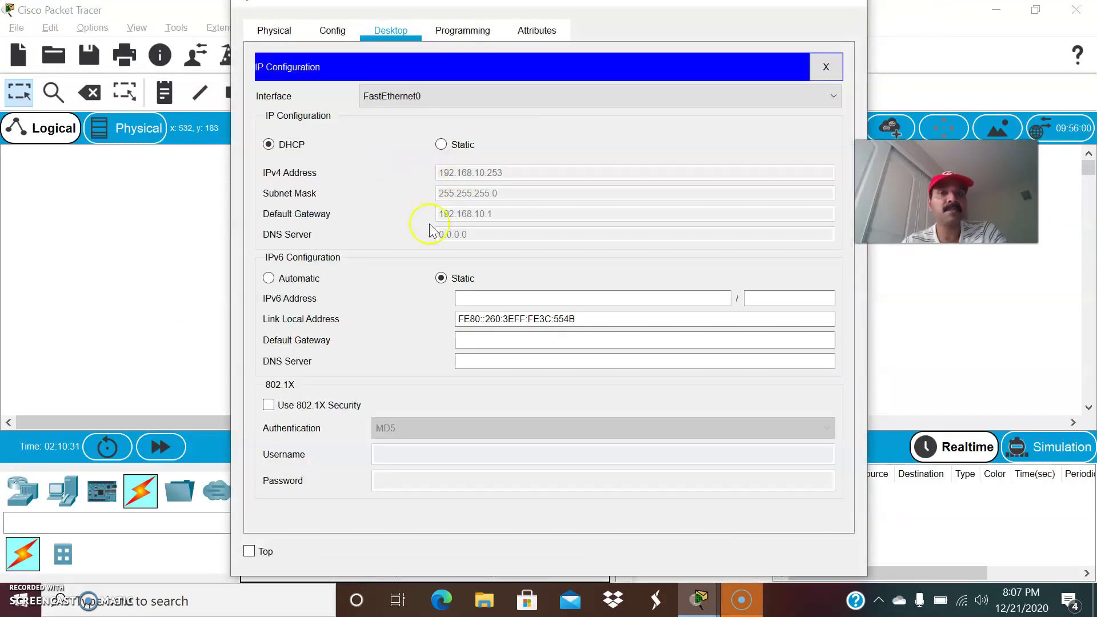
click(847, 6)
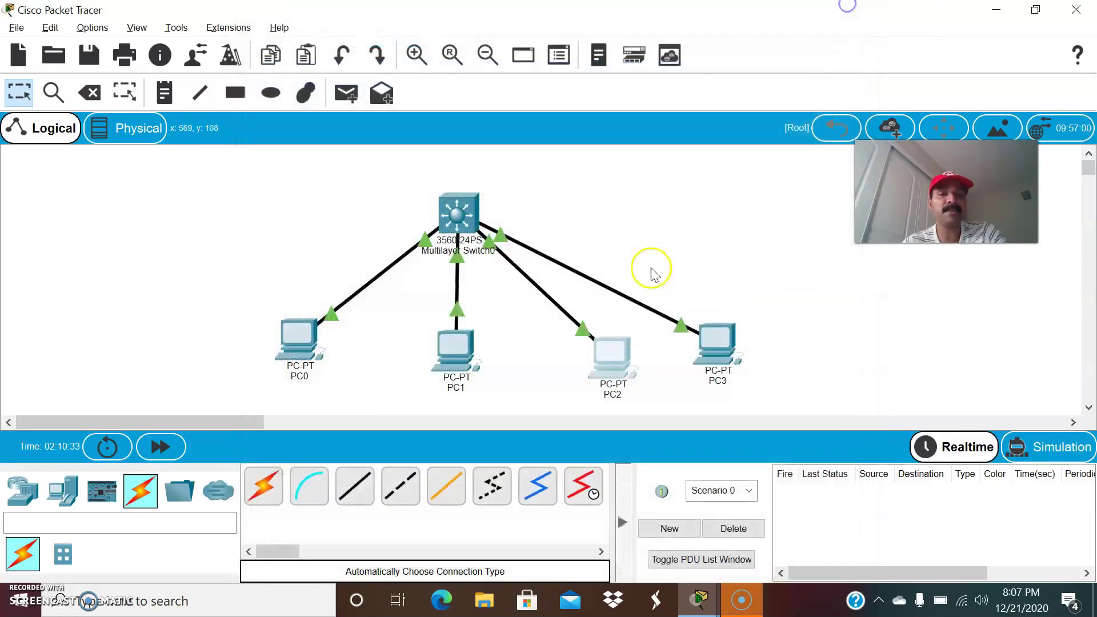
click(698, 335)
click(272, 158)
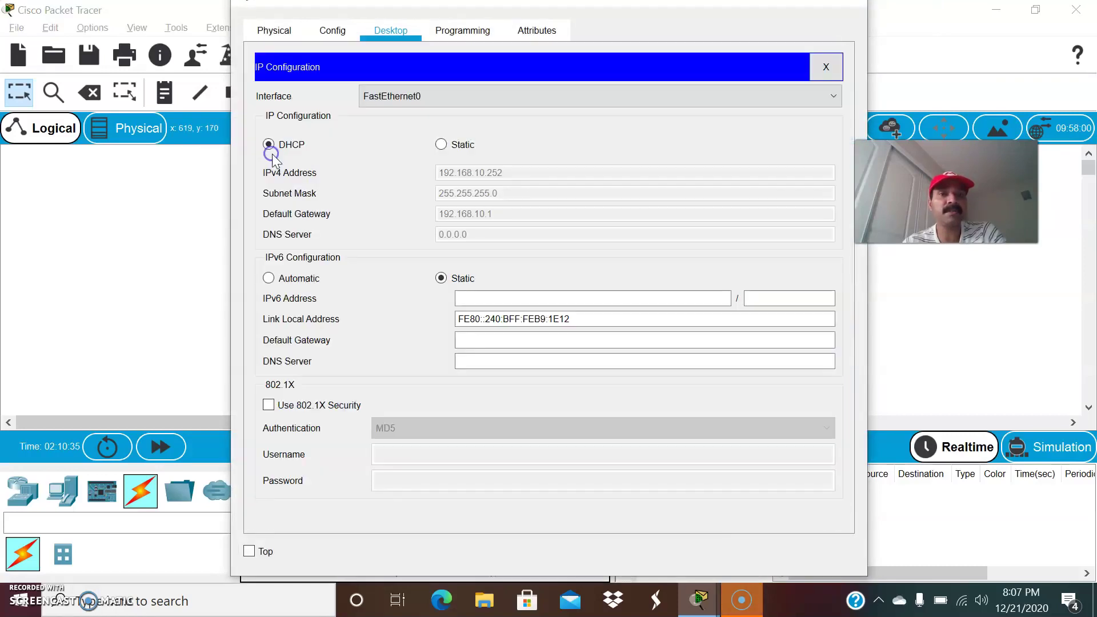
click(847, 3)
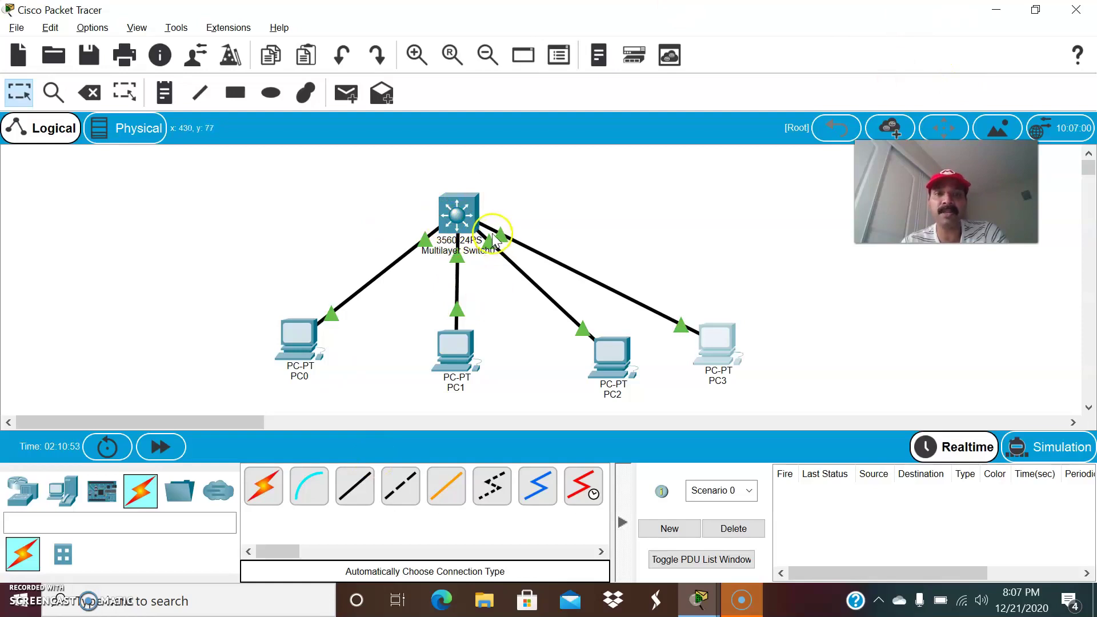
mouse_move(490, 237)
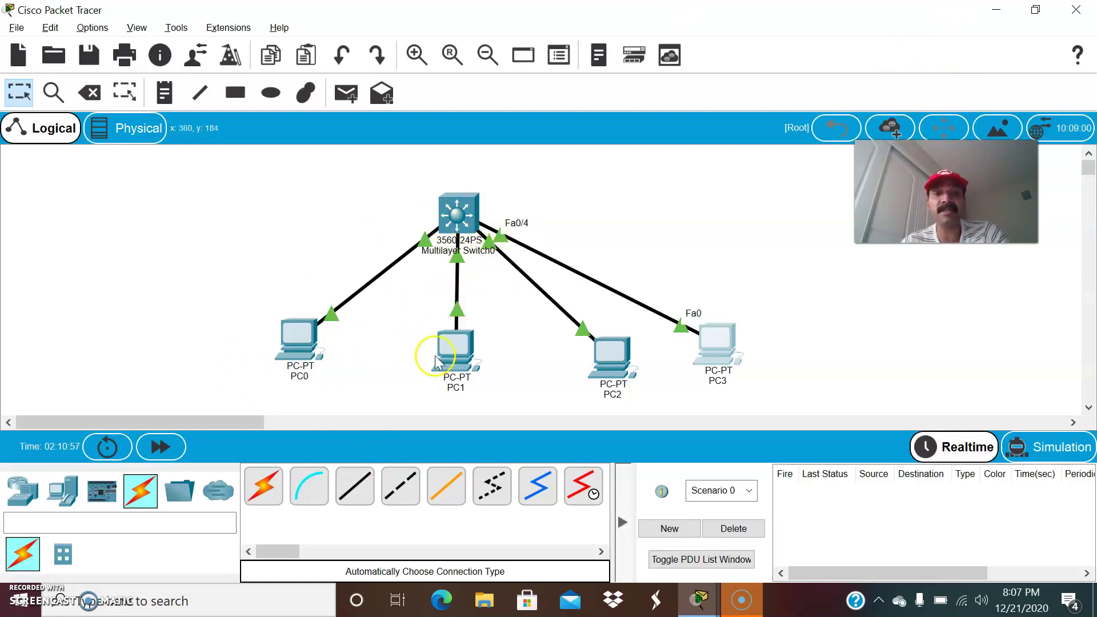
mouse_move(462, 303)
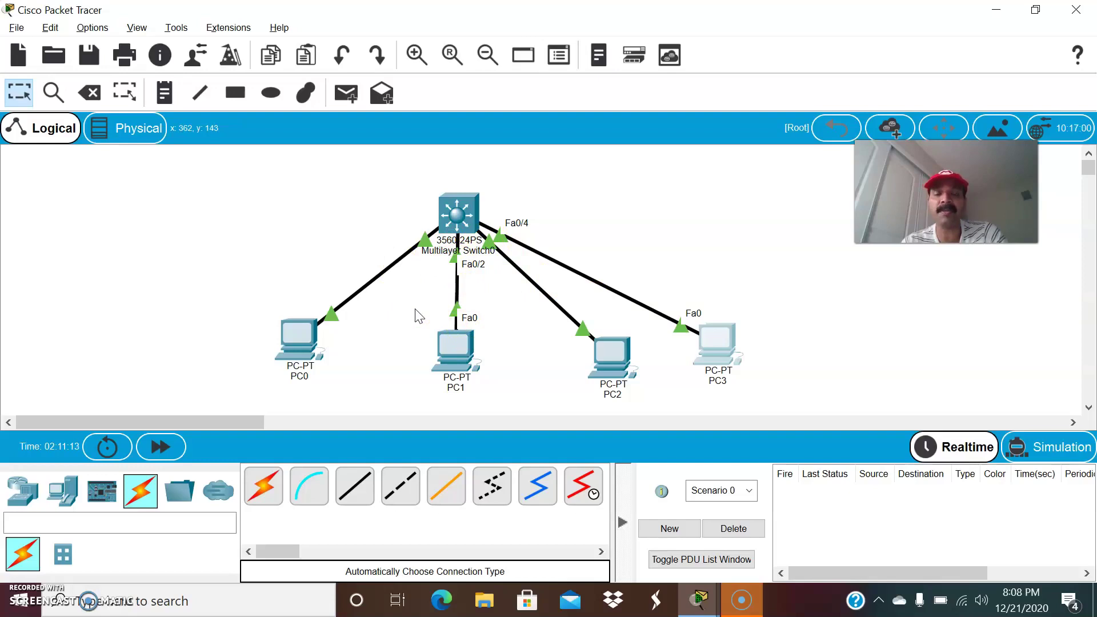
click(551, 314)
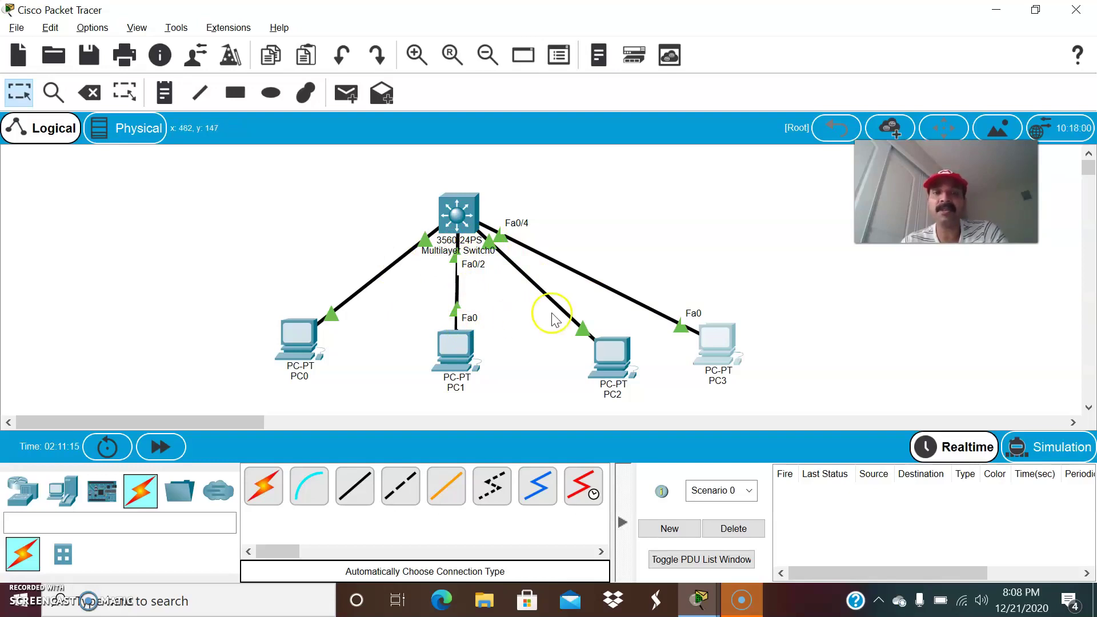